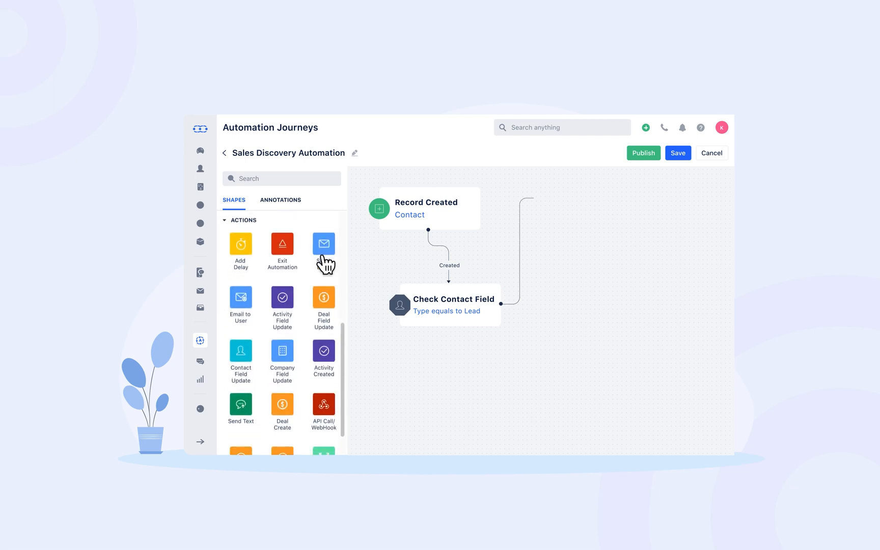
Add a delay, a follow-up text, a Sales Discovery Call activity and an exit step below Send Email.
drag(244, 243, 607, 278)
drag(266, 393, 591, 357)
drag(323, 350, 578, 405)
drag(283, 244, 450, 425)
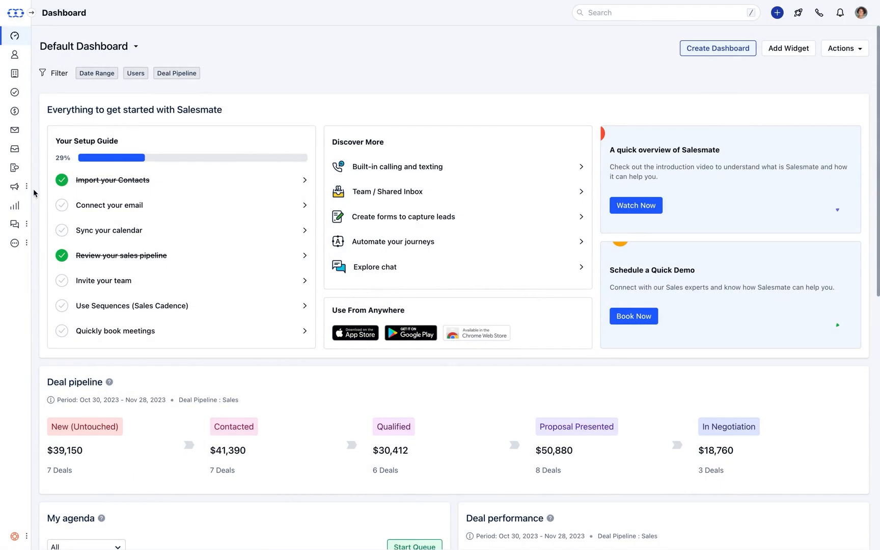
Go to Automation Journeys under Outreach and start creating a new automation journey.
mouse_move(28, 189)
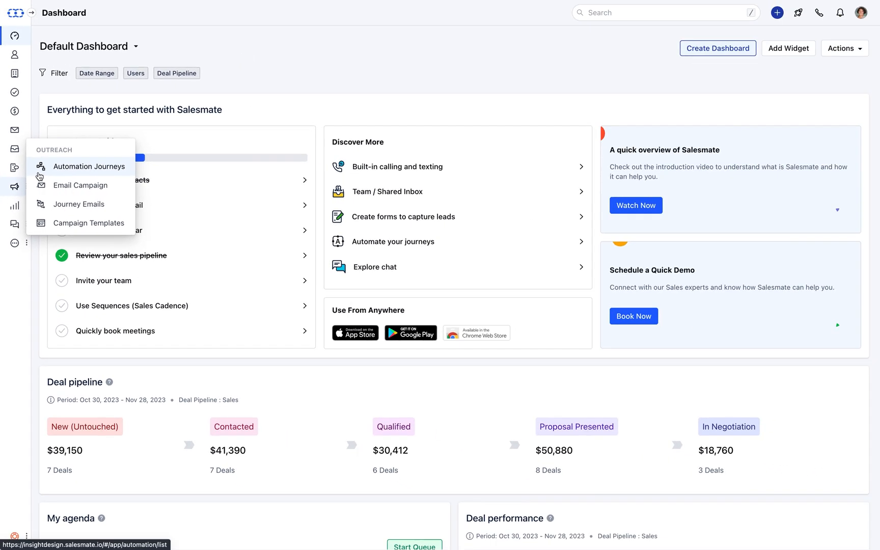
click(39, 168)
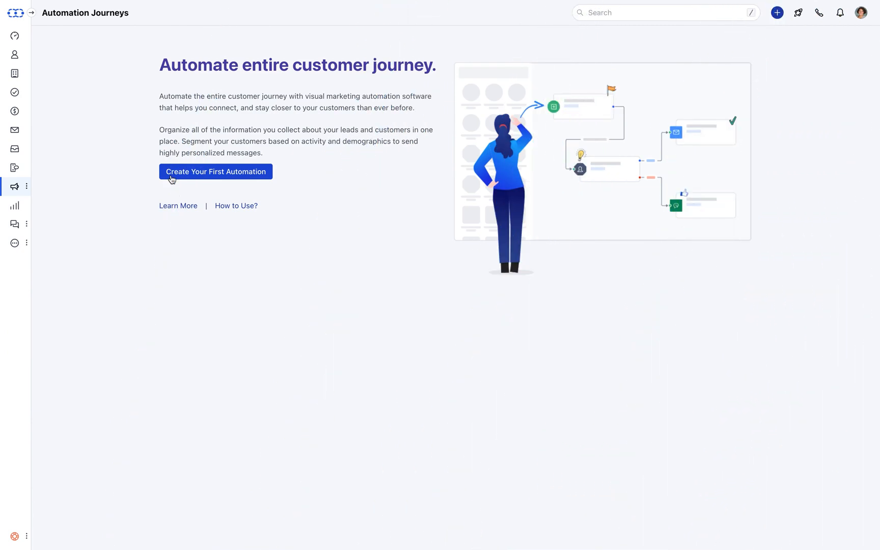
click(172, 176)
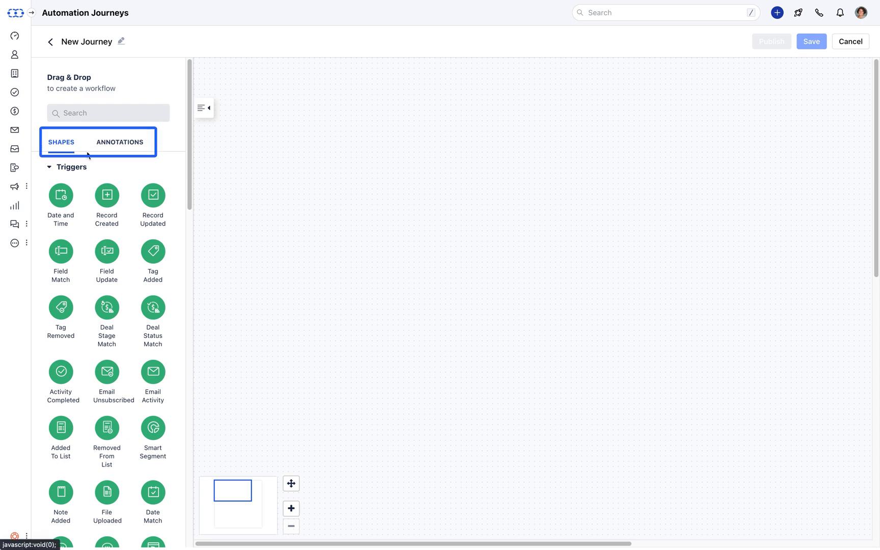
click(116, 145)
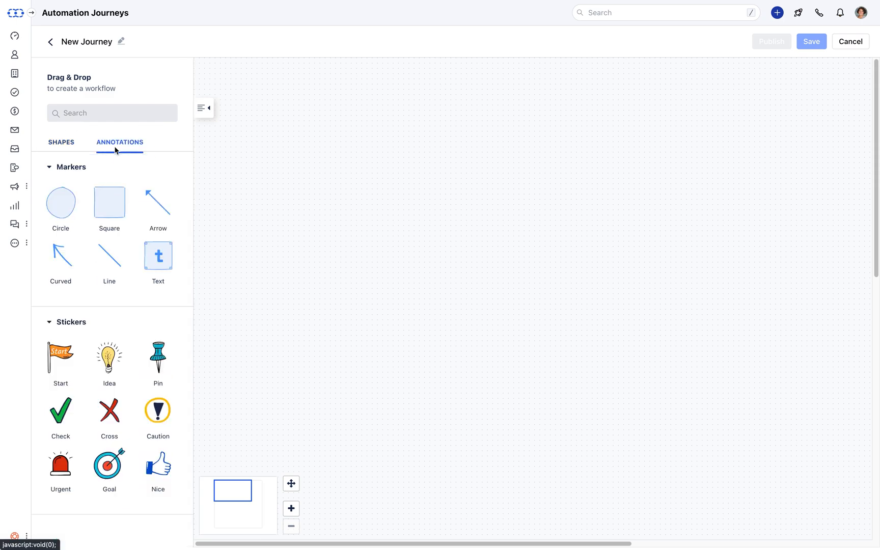
click(59, 148)
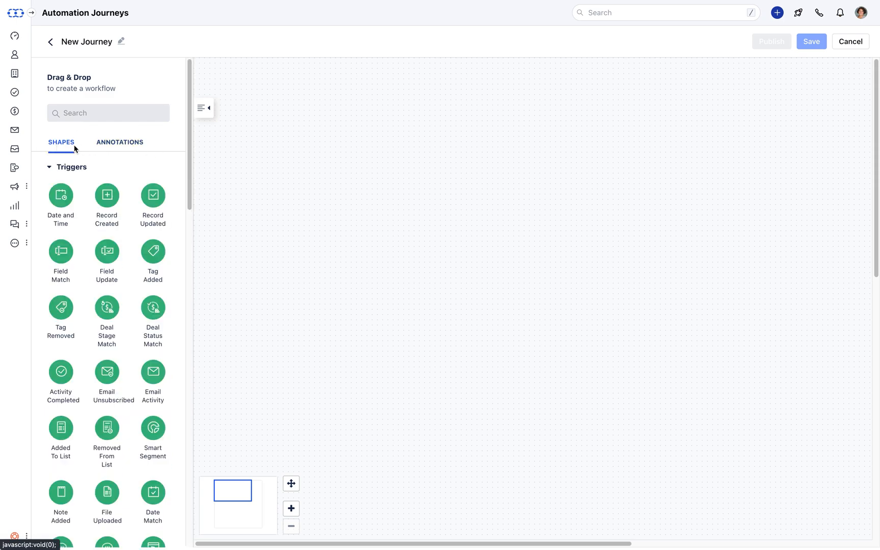
key(Tab)
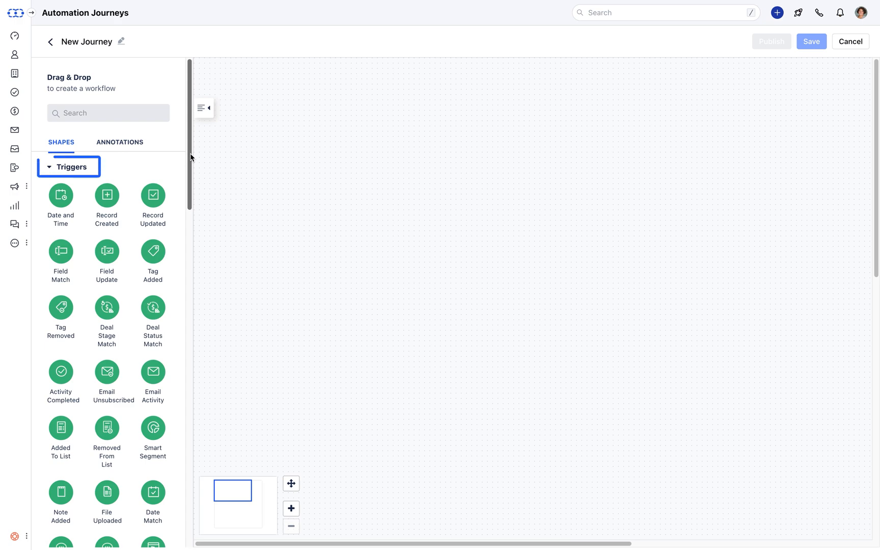
drag(191, 157, 174, 455)
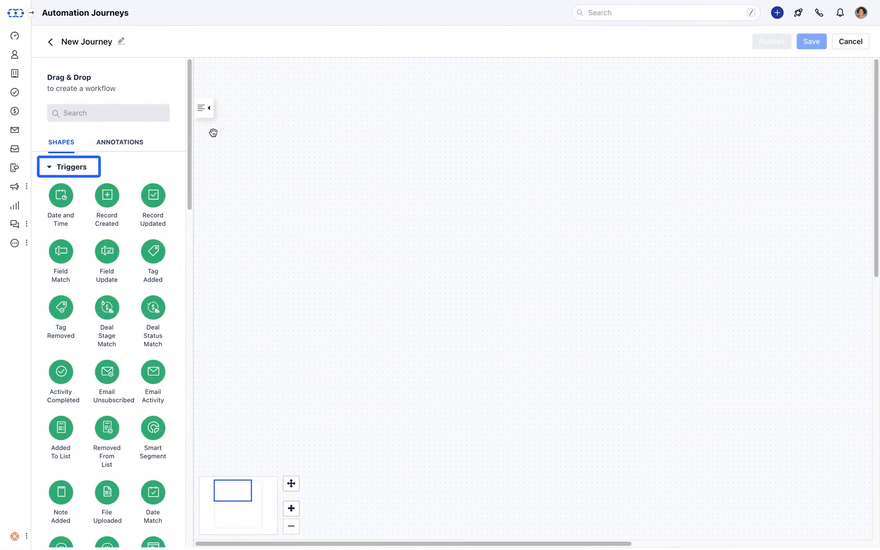
drag(188, 137, 194, 169)
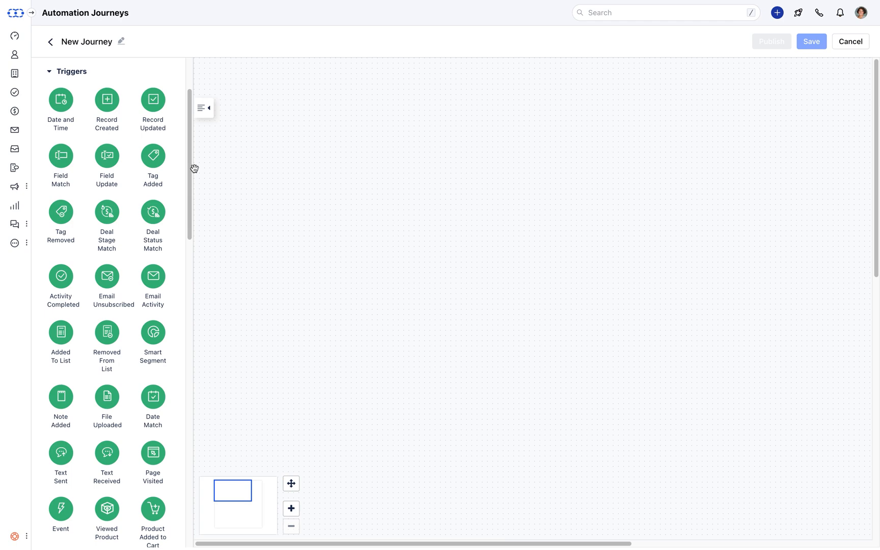
drag(194, 169, 229, 382)
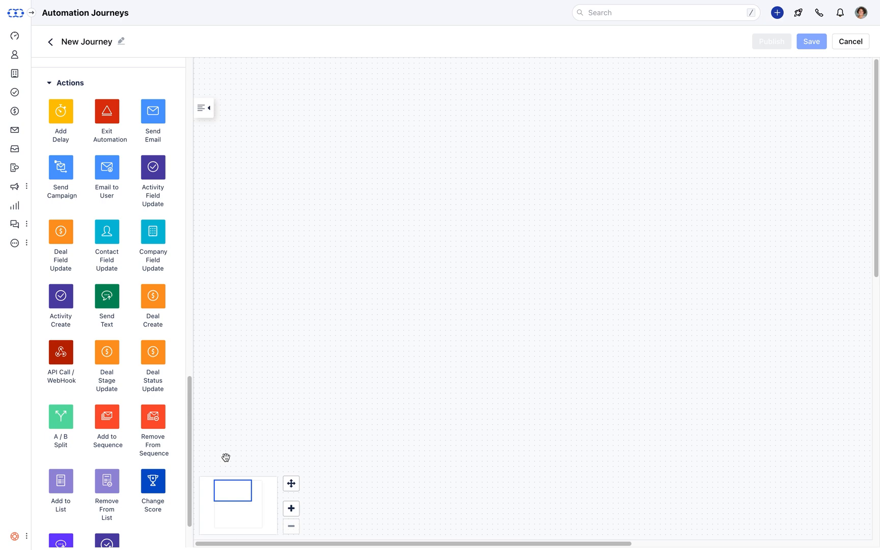
drag(190, 464, 189, 146)
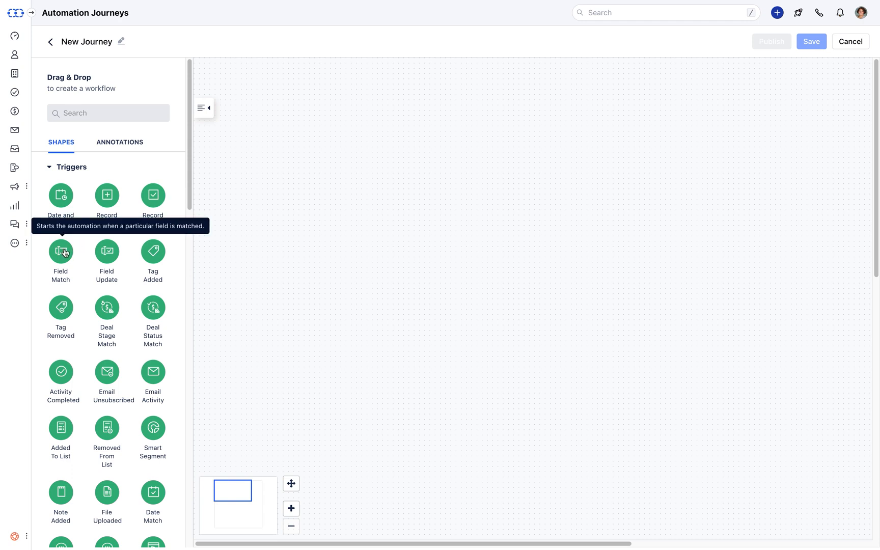
Place a Field Match trigger on the Contact module with condition Type equals Customer.
drag(64, 253, 246, 264)
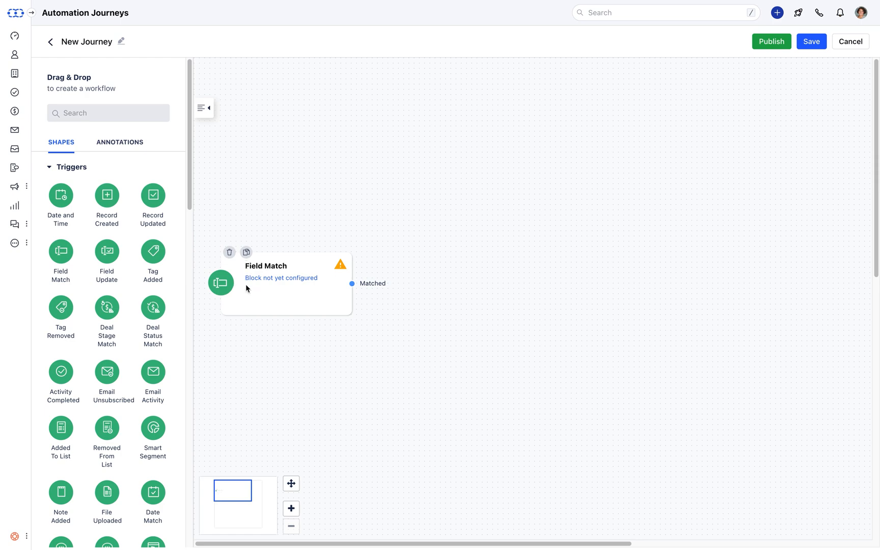
click(246, 288)
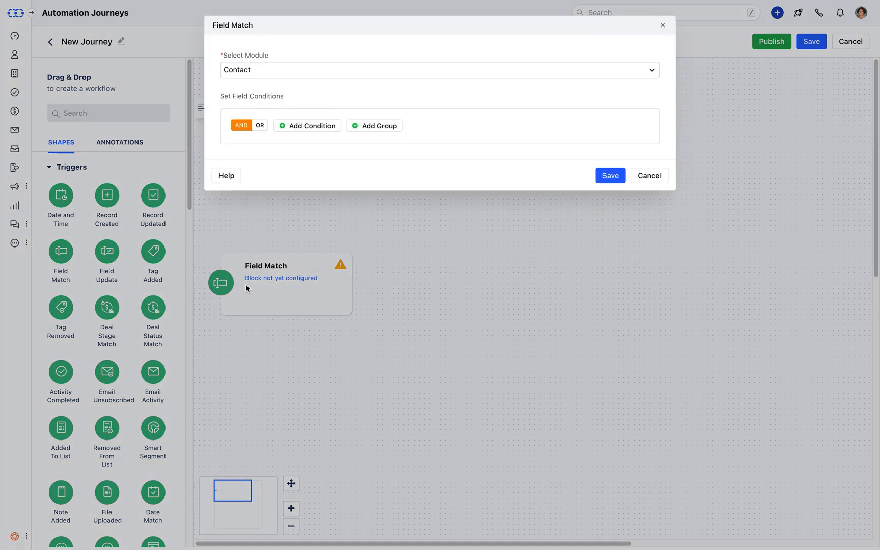
click(645, 74)
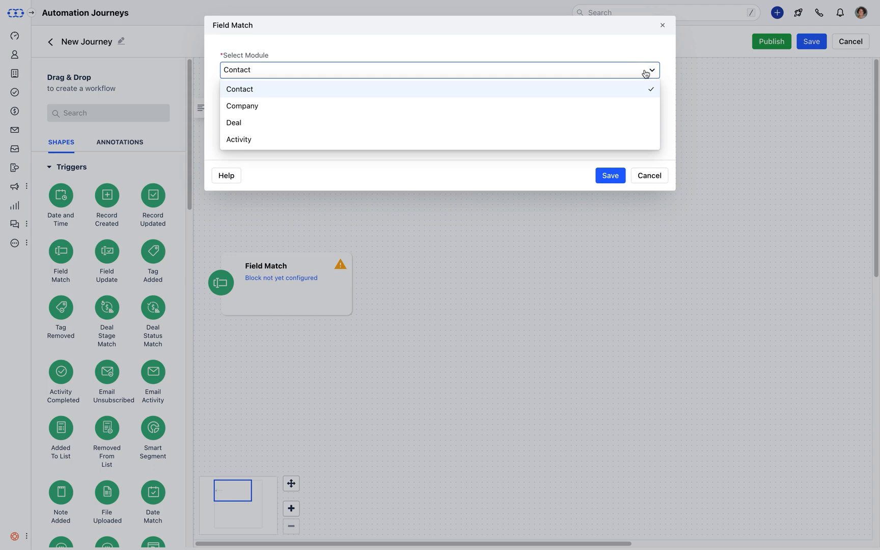
click(645, 74)
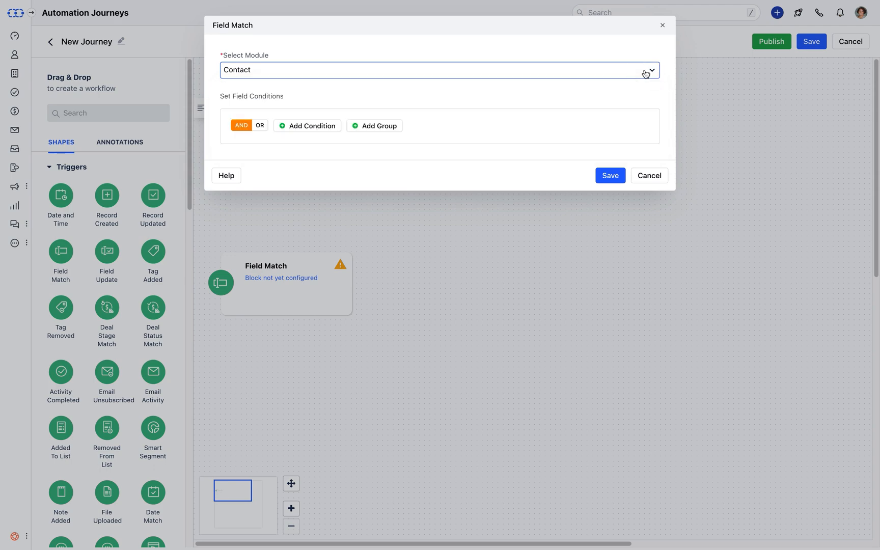
click(329, 133)
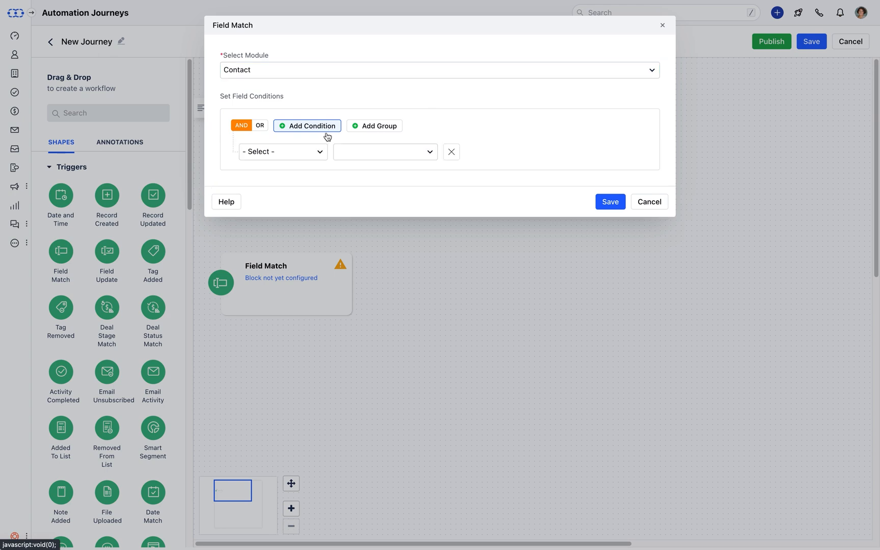
click(316, 151)
text(ty)
click(309, 203)
click(501, 153)
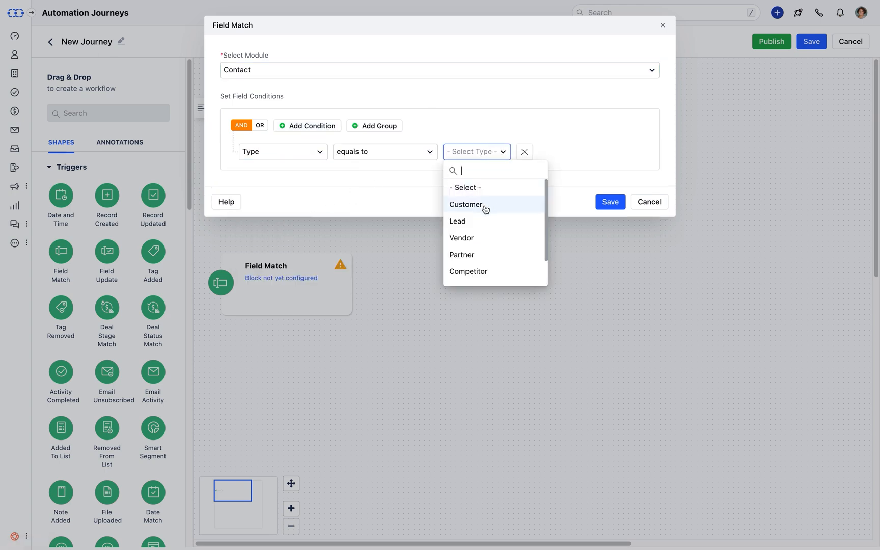
click(466, 204)
Add an OR condition Type equals Lead and save the trigger.
click(259, 126)
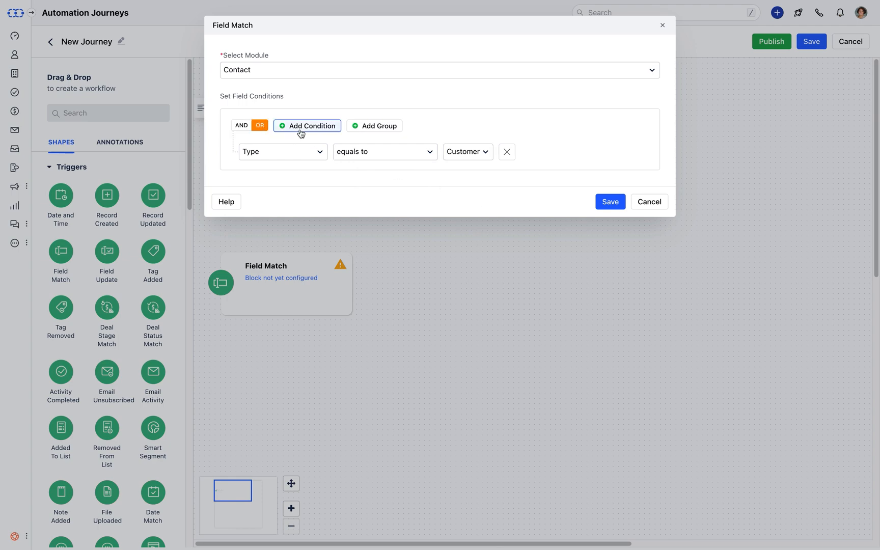
click(298, 128)
click(319, 178)
text(ty)
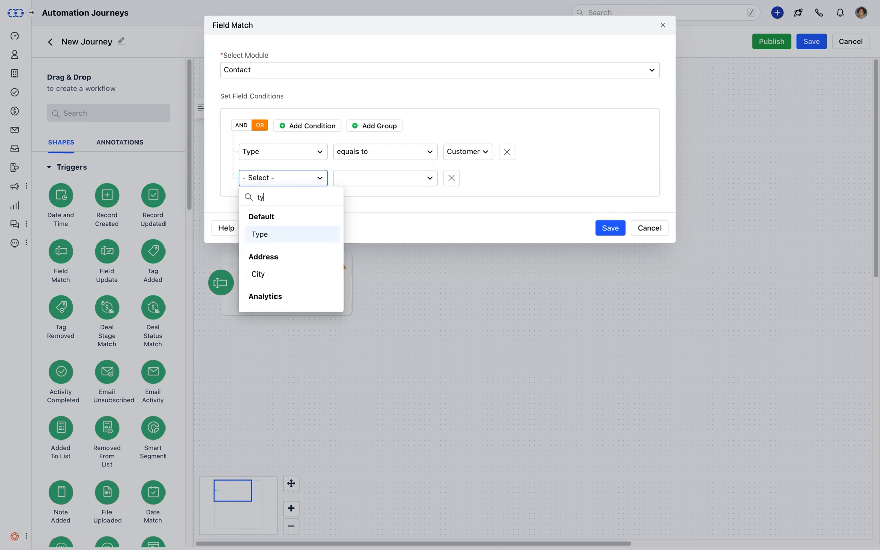
click(316, 242)
click(500, 181)
click(475, 248)
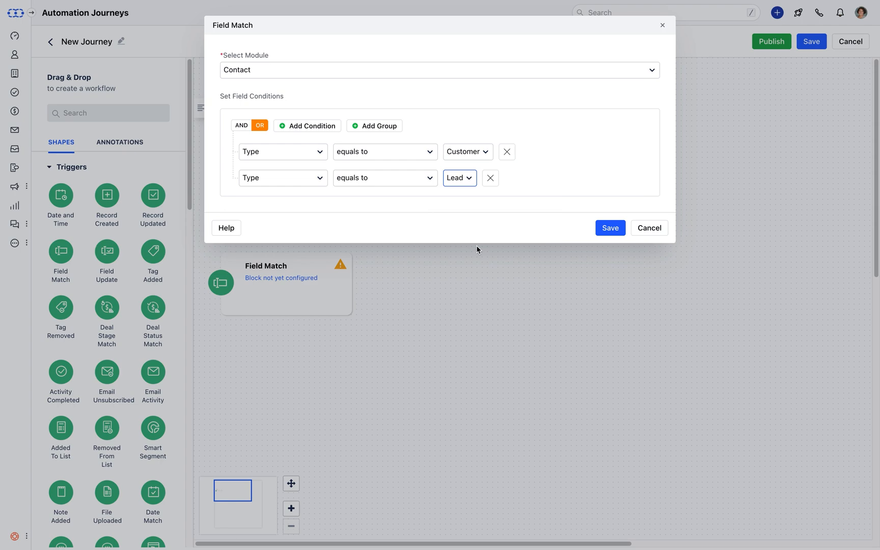
click(607, 232)
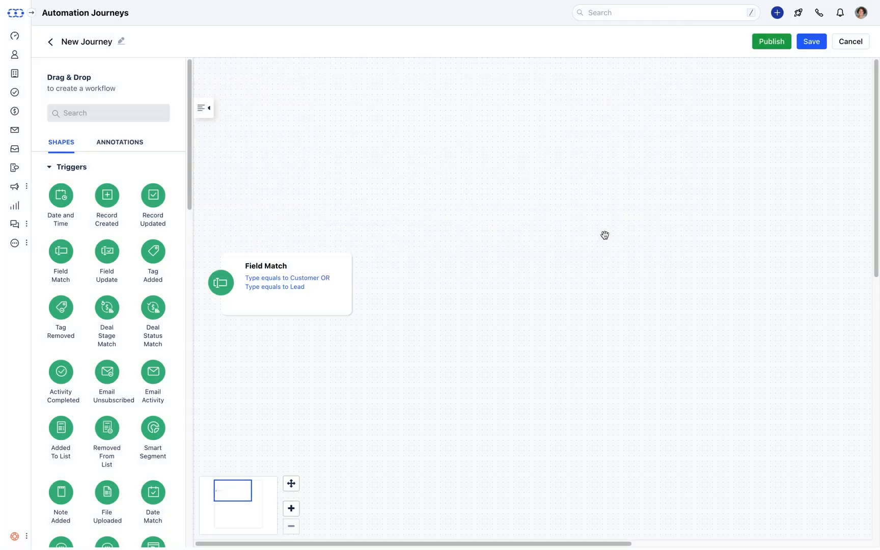
Place a Check Contact Field condition on the canvas and duplicate it.
drag(191, 191, 190, 417)
drag(113, 165, 307, 369)
click(307, 156)
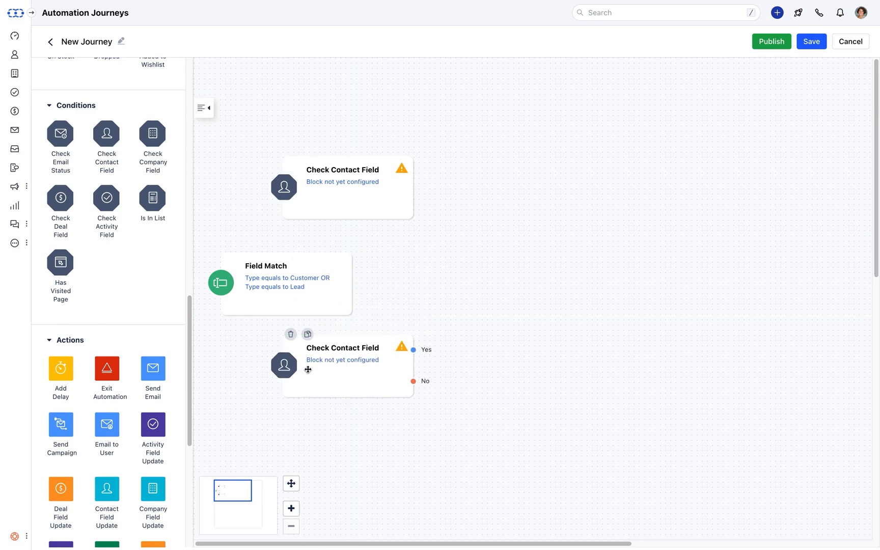
Make the top Check Contact Field test Type equals Customer.
click(354, 186)
click(311, 87)
click(282, 111)
text(ty)
click(317, 173)
click(503, 112)
click(466, 164)
Add a second condition Tags equals Database 2023 and save the check.
click(307, 86)
click(301, 138)
text(ta)
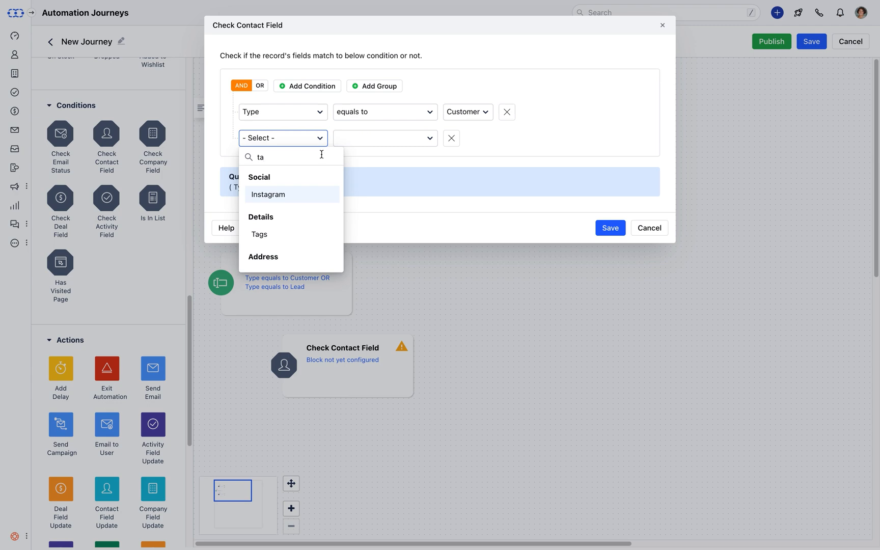
click(259, 233)
click(462, 140)
text(da)
click(471, 157)
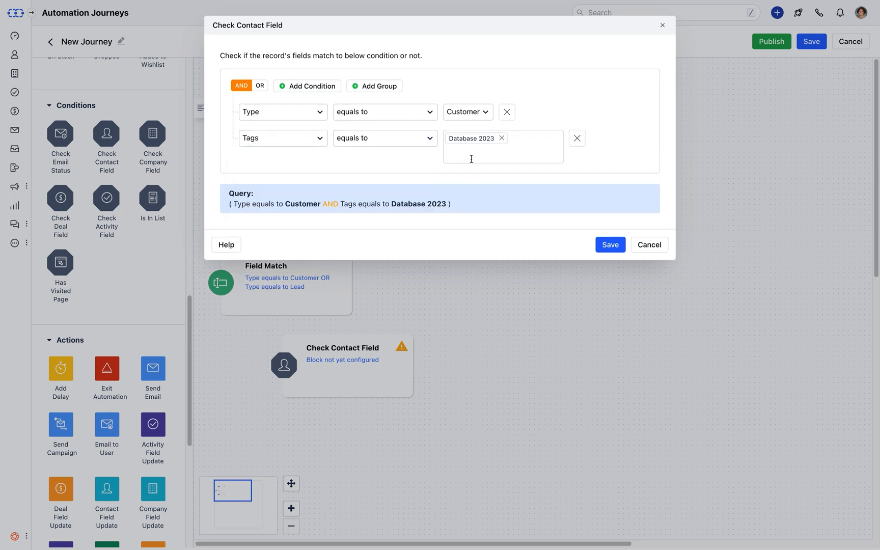
click(601, 246)
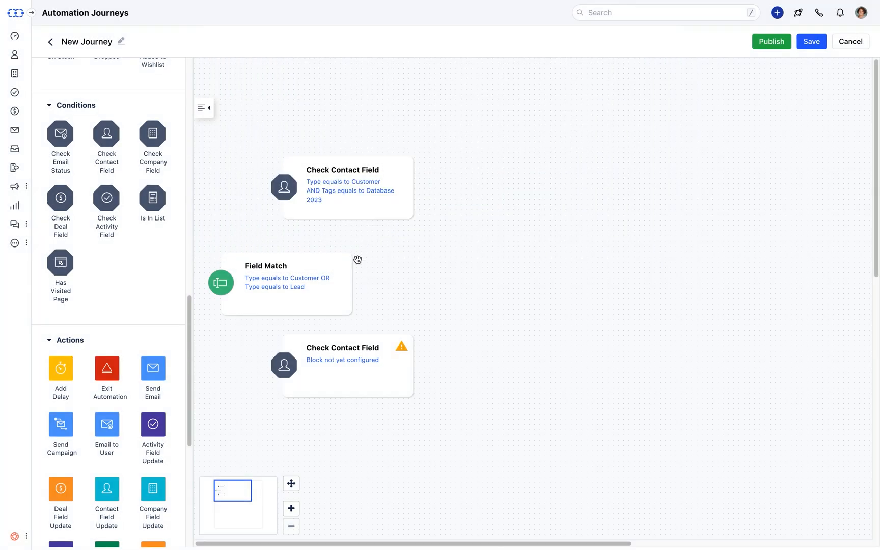
Link Field Match to the top check, add Send Email on its Yes branch, route No to the lower check.
drag(353, 282, 408, 182)
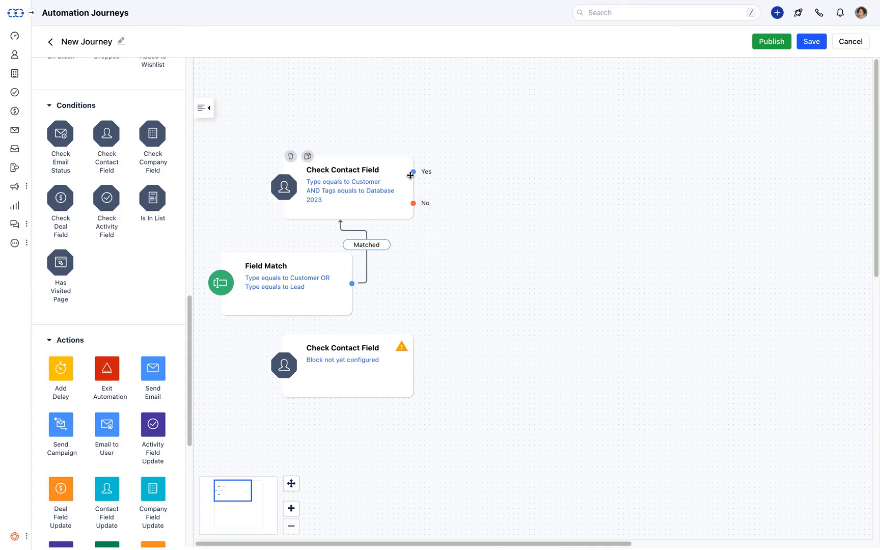
drag(153, 368, 458, 130)
drag(407, 174, 459, 110)
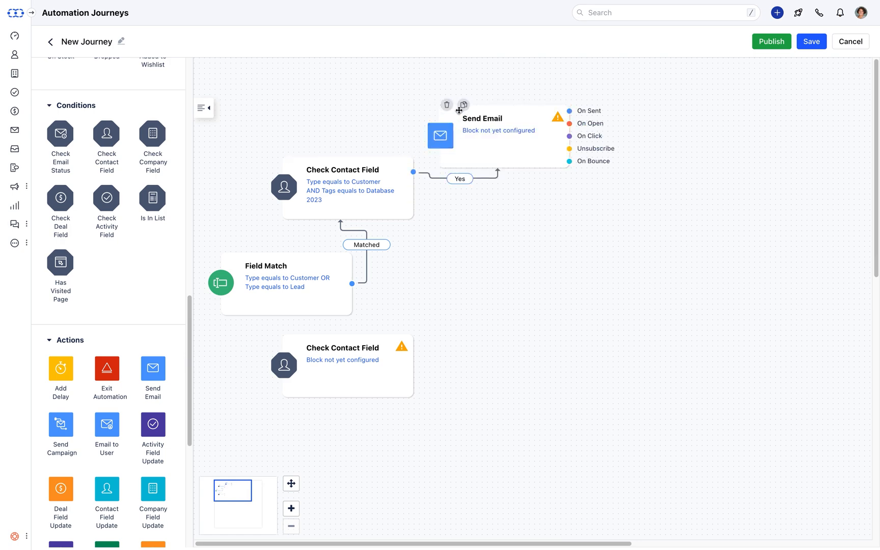
drag(413, 203, 410, 341)
drag(351, 284, 393, 337)
Give the lower field check a first condition Type equals Lead.
click(370, 360)
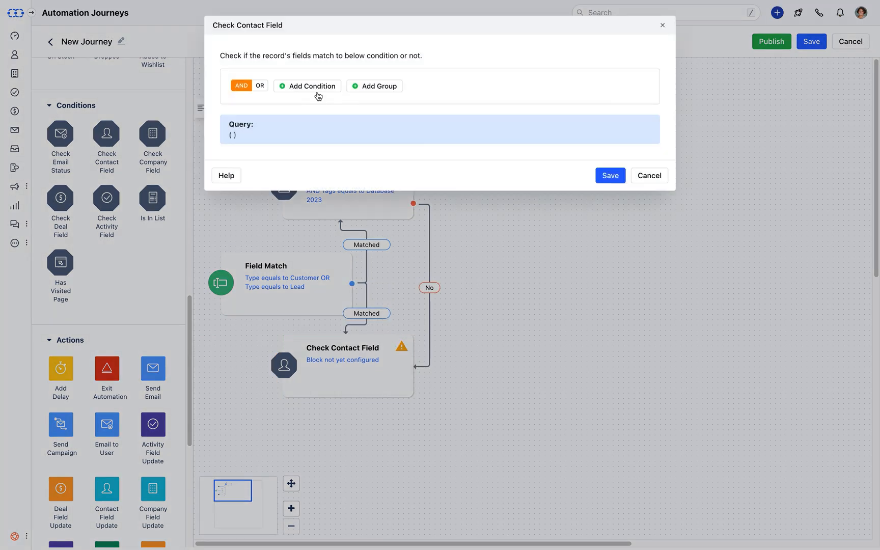
click(318, 112)
text(ty)
click(314, 175)
click(461, 111)
click(483, 181)
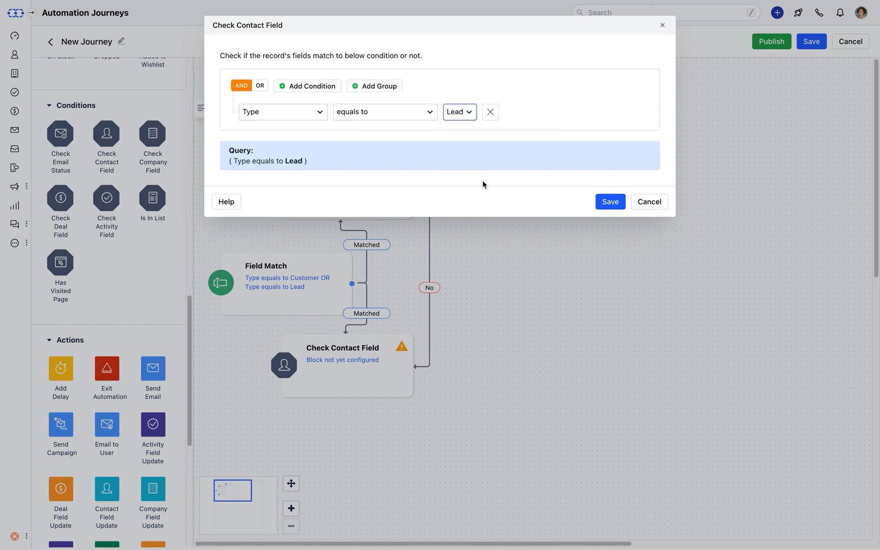
Add the condition Tags equals Database 2023 and save the check.
click(338, 88)
click(317, 140)
text(tag)
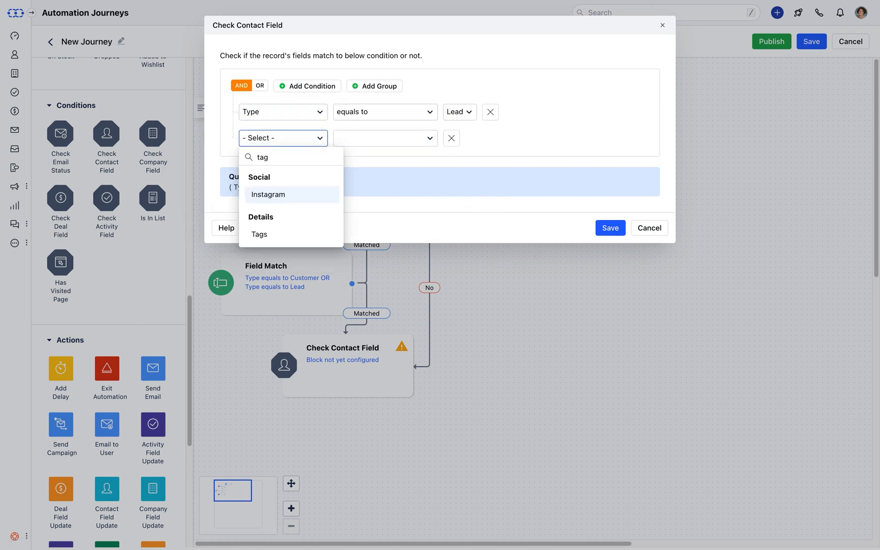
click(293, 233)
click(454, 146)
text(da)
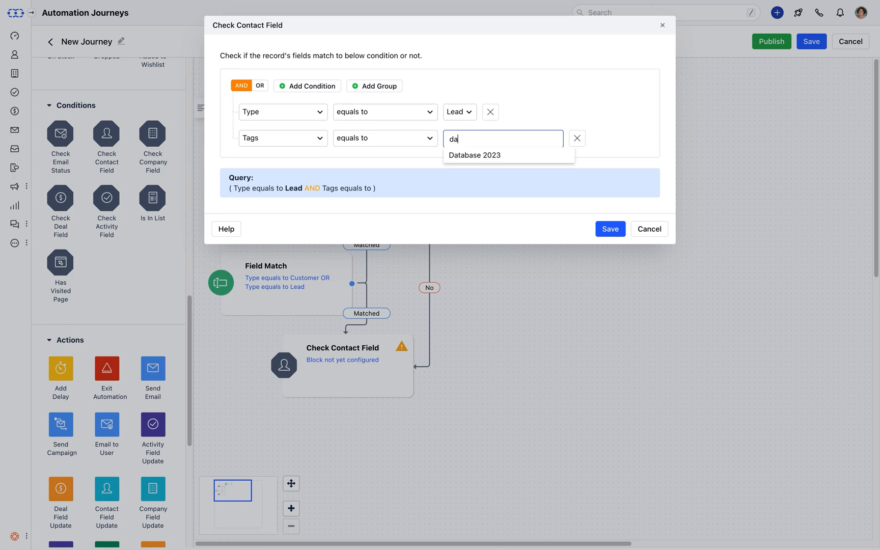
click(463, 157)
click(606, 244)
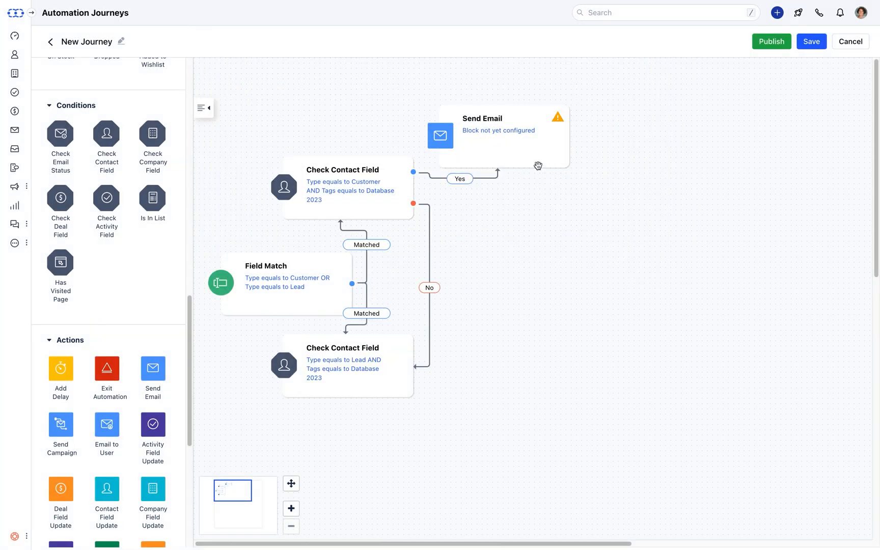
Keep Email as recipient field and choose the Black Friday Offer For Customers template.
click(519, 133)
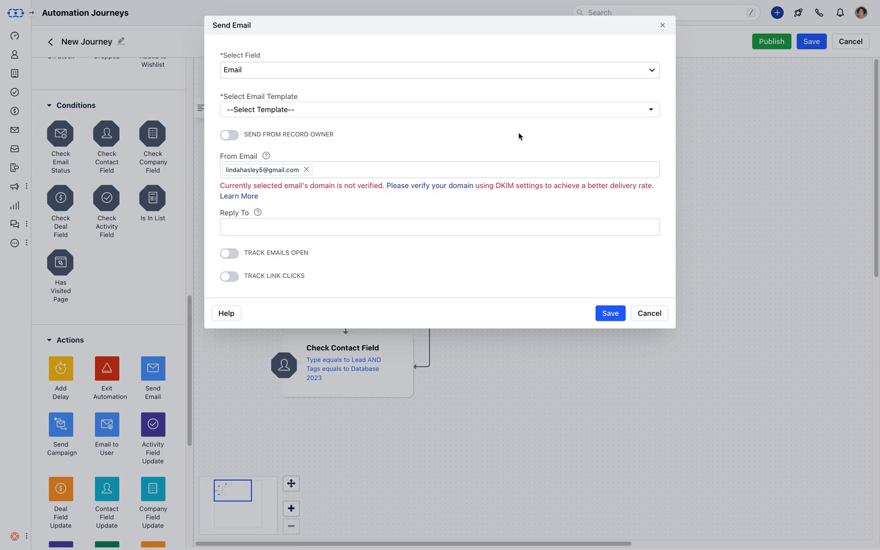
click(652, 75)
click(652, 74)
click(650, 111)
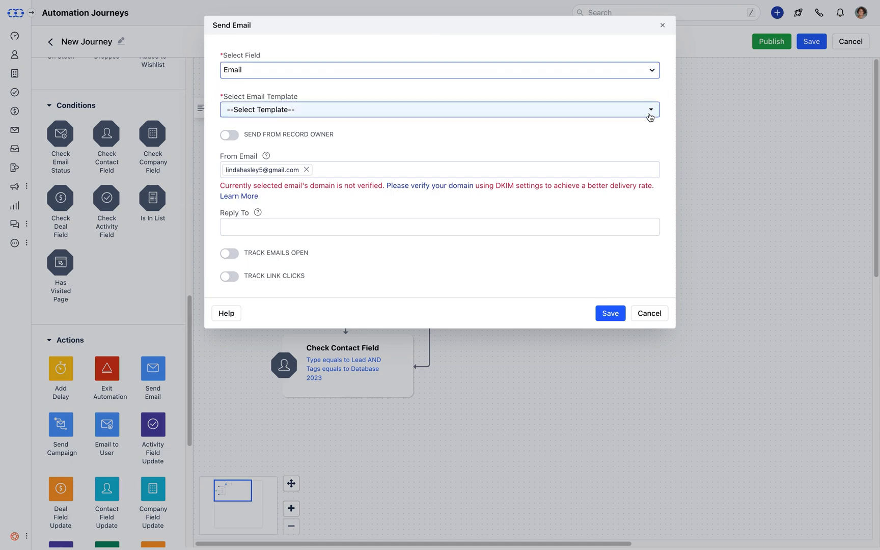
mouse_move(358, 201)
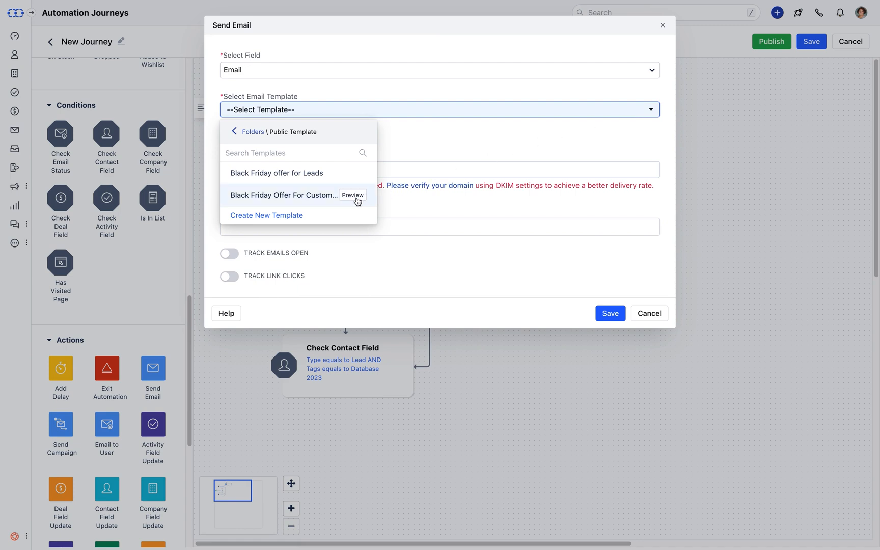
click(318, 201)
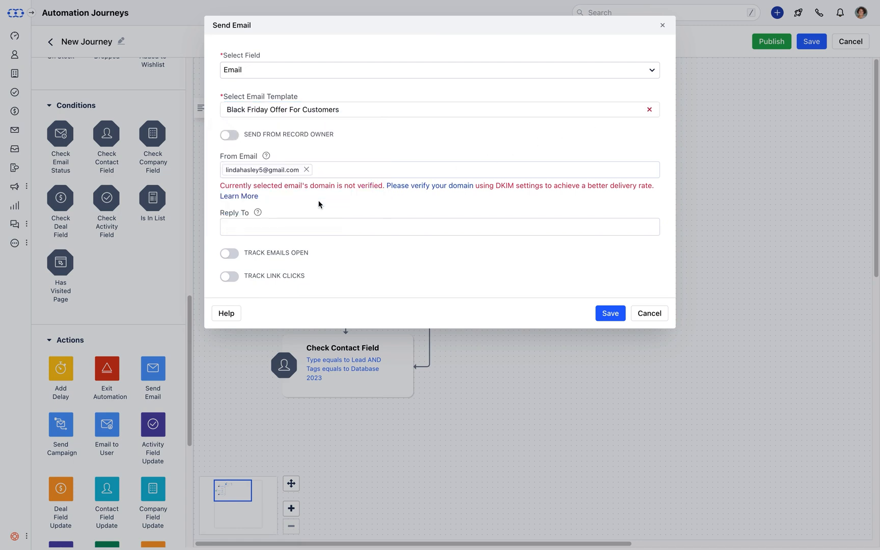
Send from record owner with signature, enter the reply-to address, enable open and click tracking, and save.
click(230, 136)
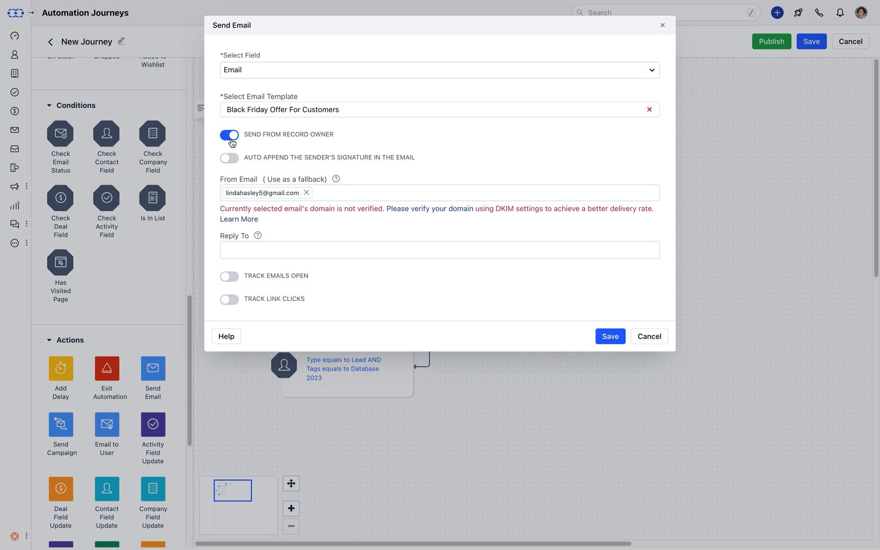
click(234, 159)
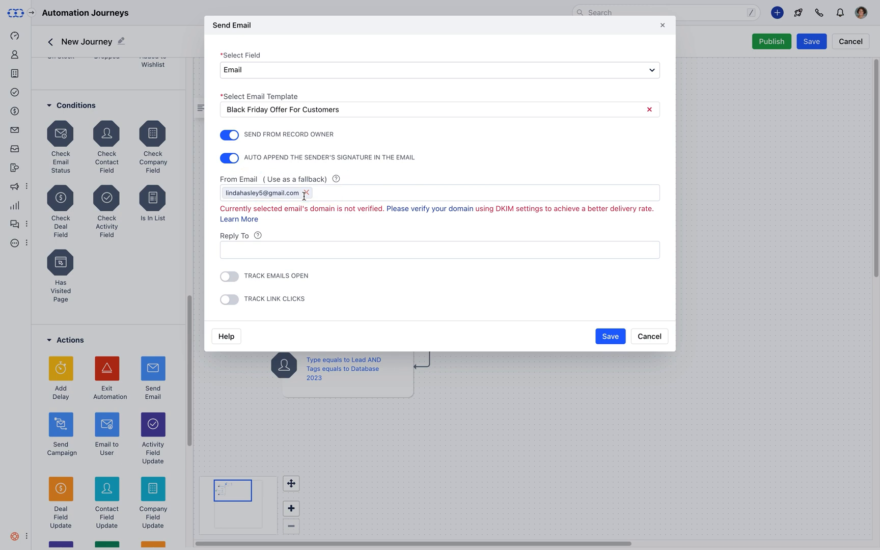
click(288, 248)
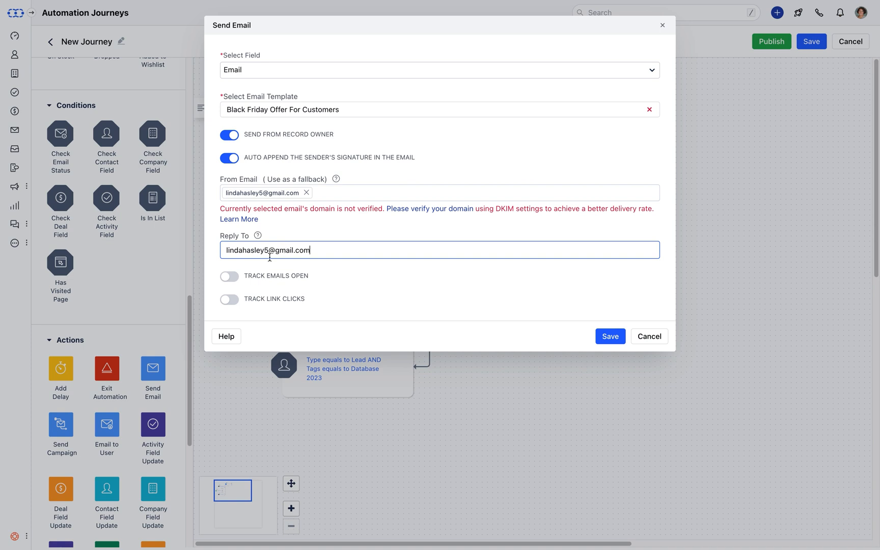
click(235, 279)
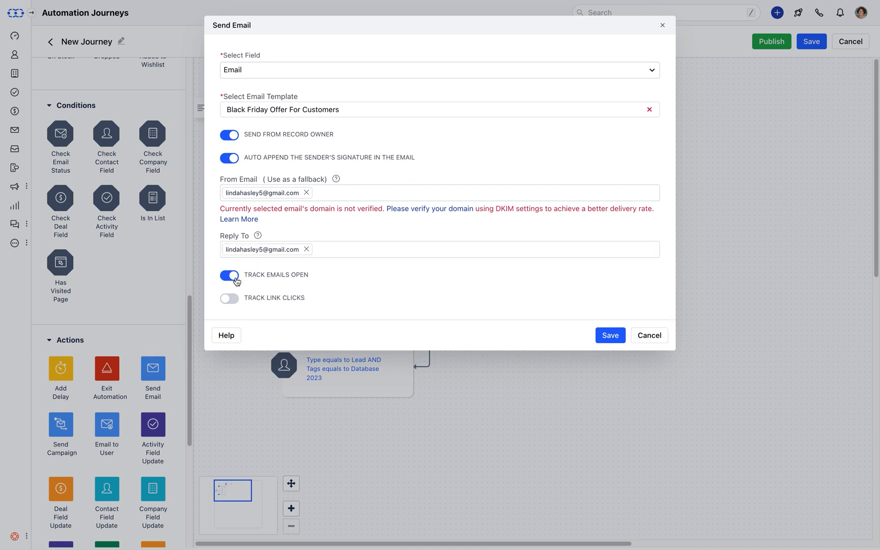
click(233, 300)
click(602, 340)
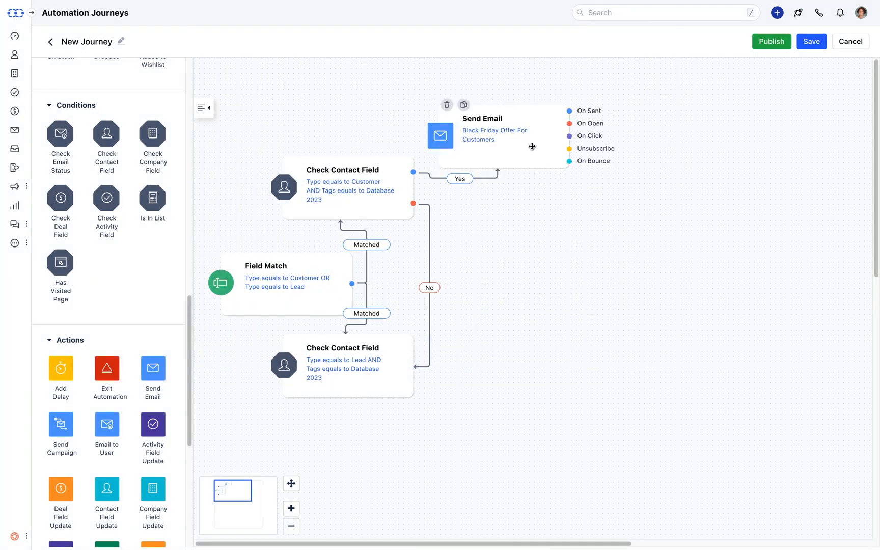
Duplicate the Send Email step below the lower check and connect its No branch to the copy.
click(463, 104)
drag(491, 162, 467, 455)
drag(413, 381, 492, 408)
Switch the copied email's template to Black Friday offer for Leads and save.
click(484, 446)
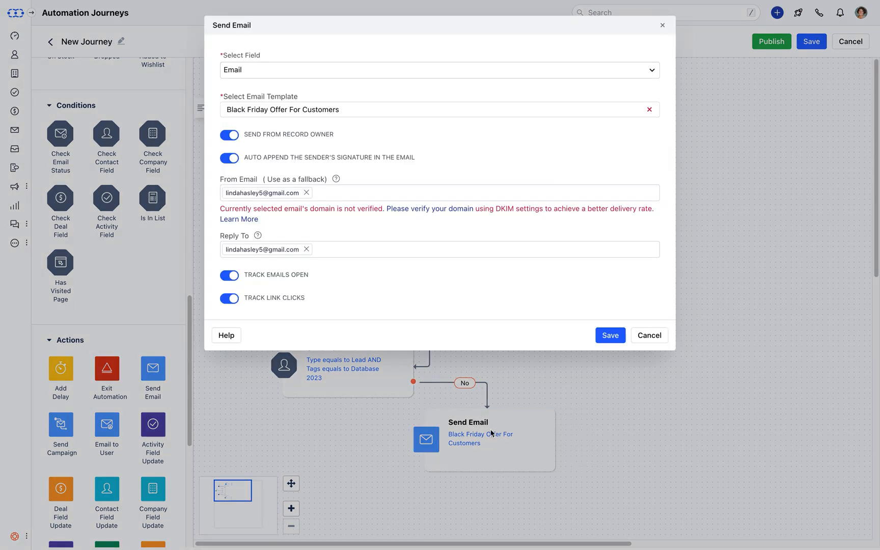
click(649, 109)
click(652, 110)
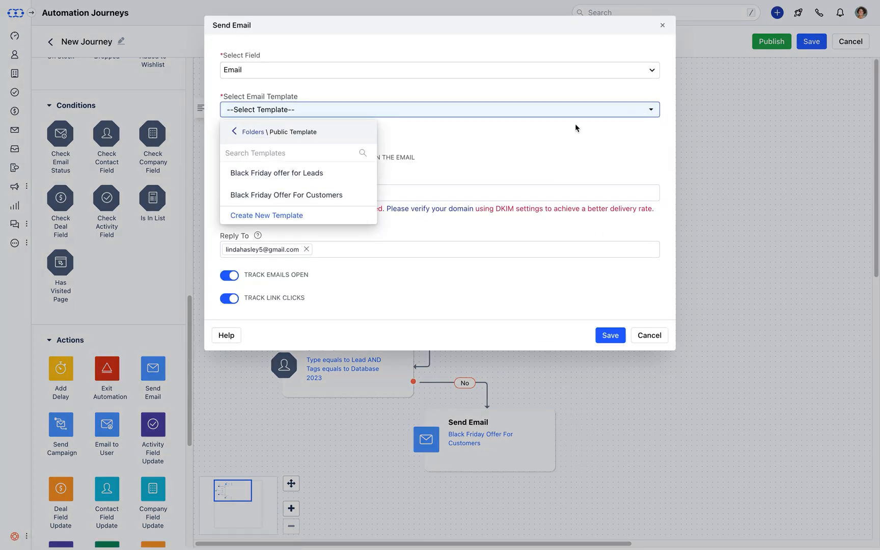
click(324, 180)
click(605, 339)
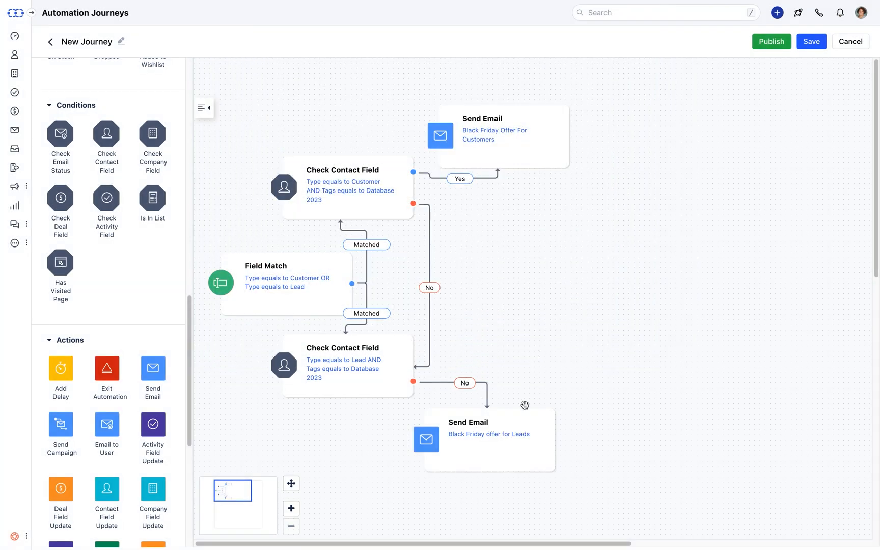
mouse_move(524, 415)
Add a delay step counting 1 day and limit it to a daytime window.
drag(59, 375, 653, 122)
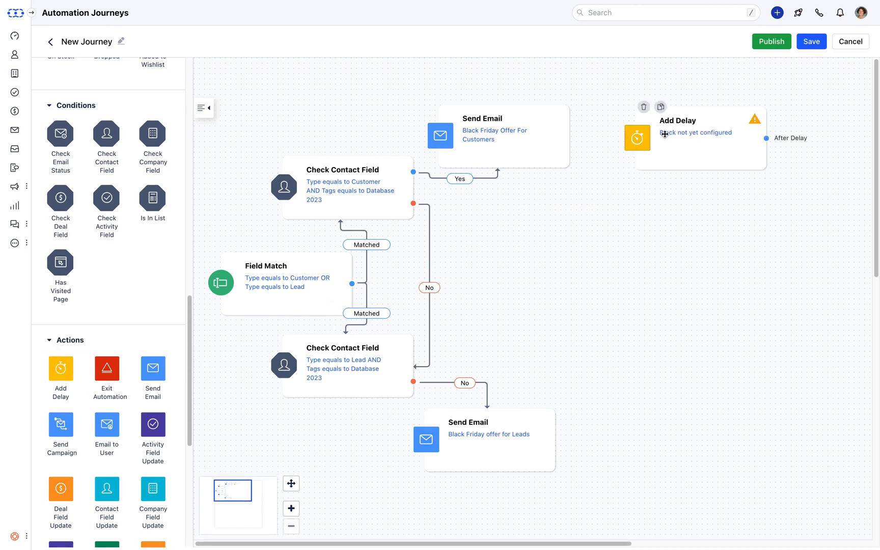
click(664, 131)
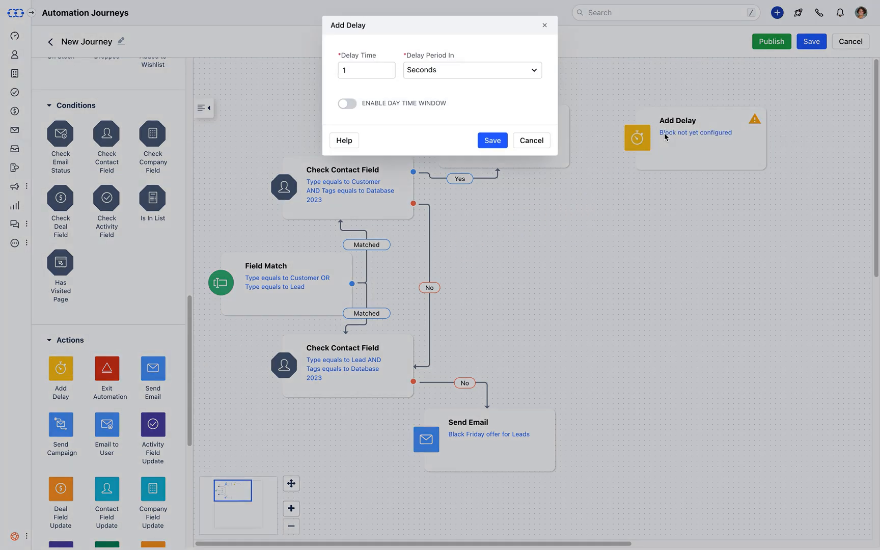
click(527, 70)
click(469, 156)
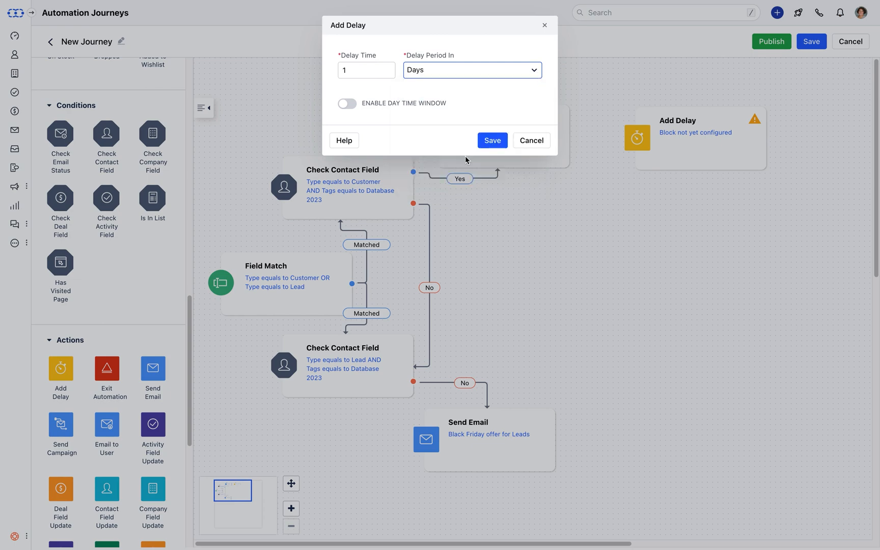
click(352, 106)
click(351, 105)
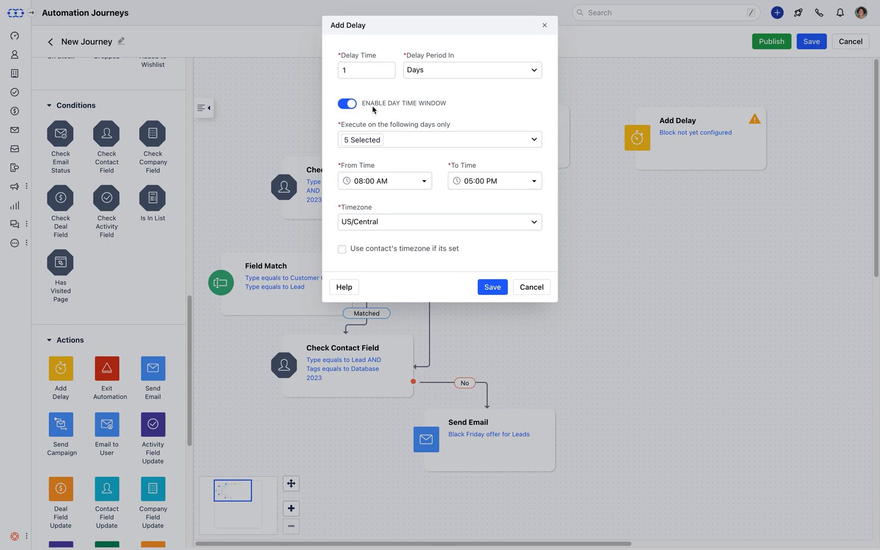
Keep Monday–Friday, 08:00 AM to 05:00 PM, use the contact's timezone, and save the delay.
click(532, 140)
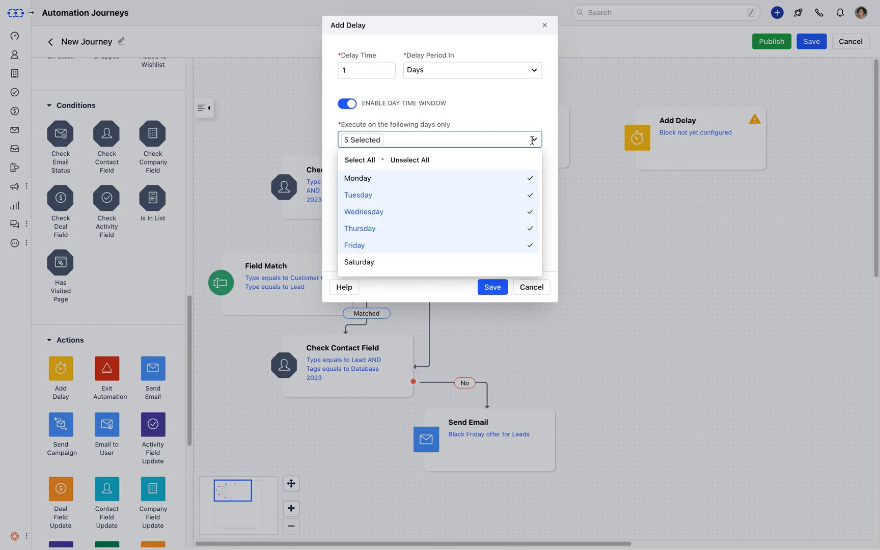
click(533, 140)
click(424, 183)
click(424, 182)
click(534, 183)
click(534, 184)
click(534, 222)
click(533, 222)
click(343, 249)
click(493, 290)
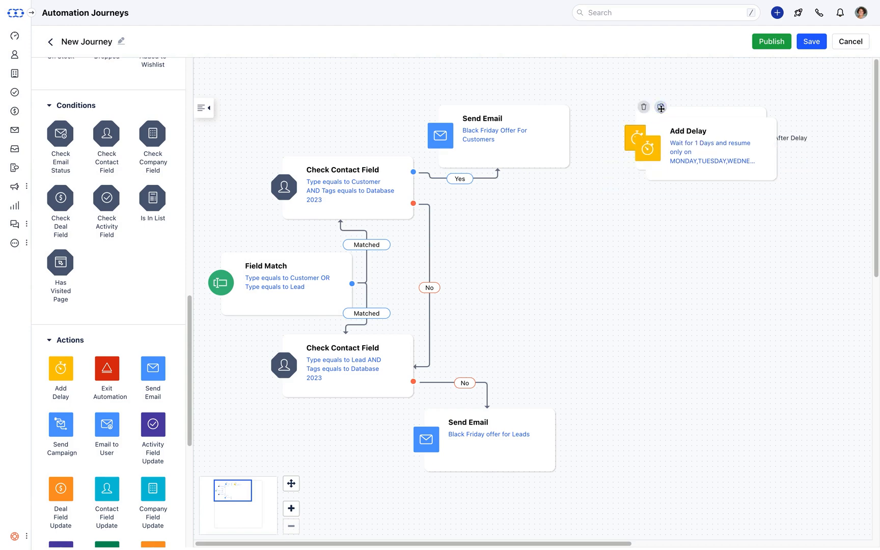
Place a second delay beside the leads email and link each email's On Sent output to a delay.
drag(653, 146, 620, 399)
mouse_move(570, 122)
drag(567, 108, 685, 108)
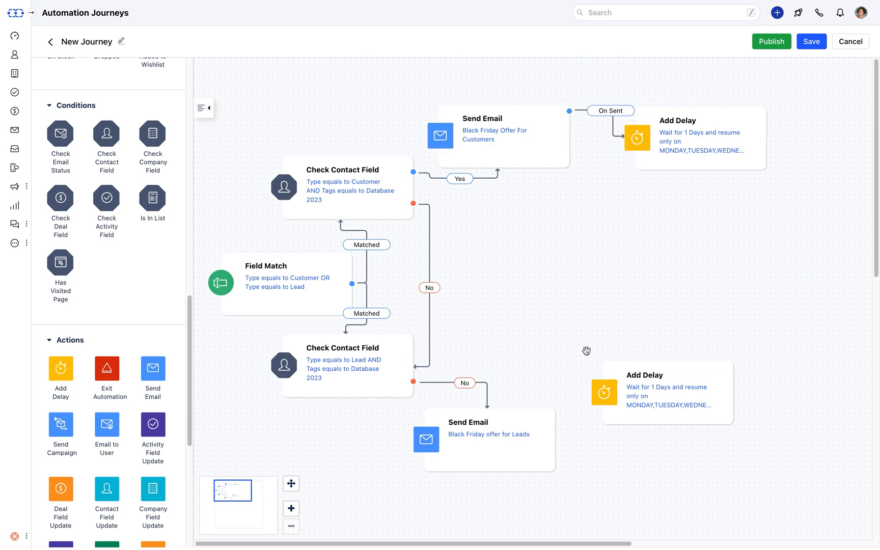
mouse_move(556, 431)
drag(557, 414, 657, 498)
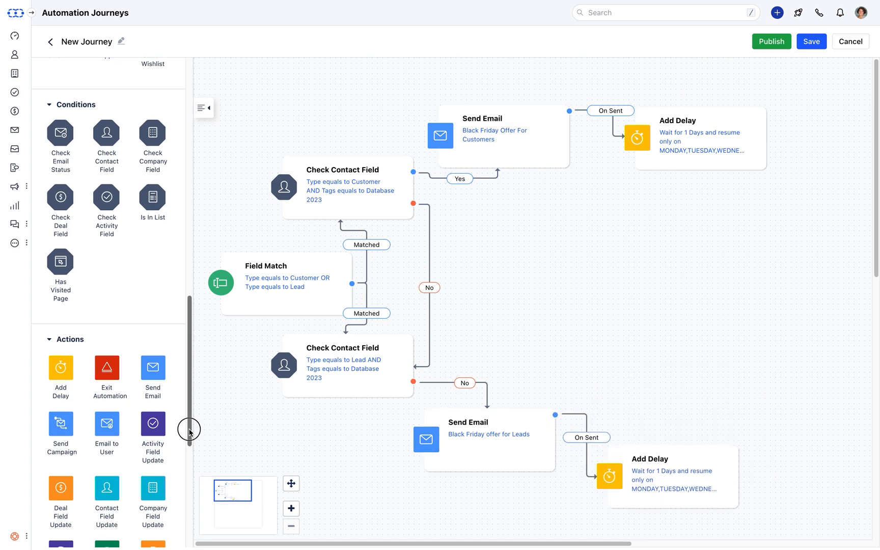
drag(189, 430, 188, 503)
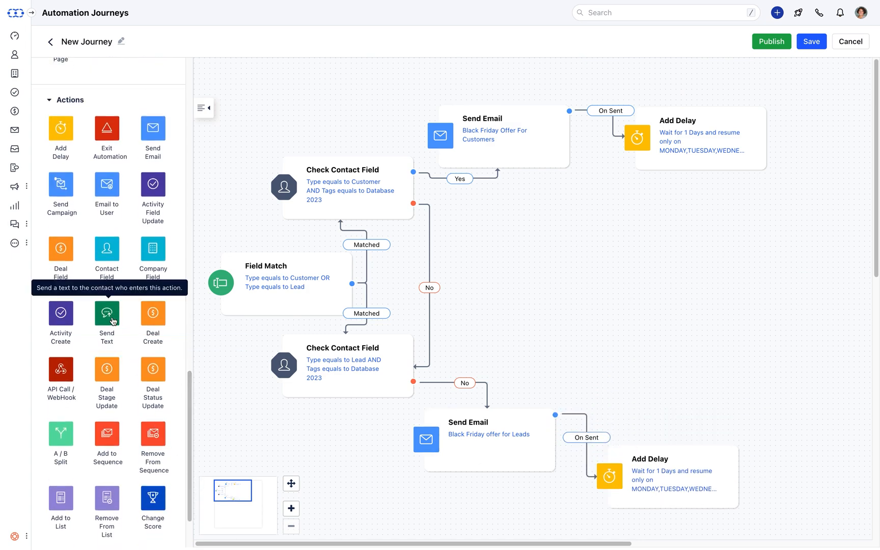
Add a Send Text step using Mobile, the Black Friday Offer for Customers template, and the Marketing number.
drag(113, 321, 732, 222)
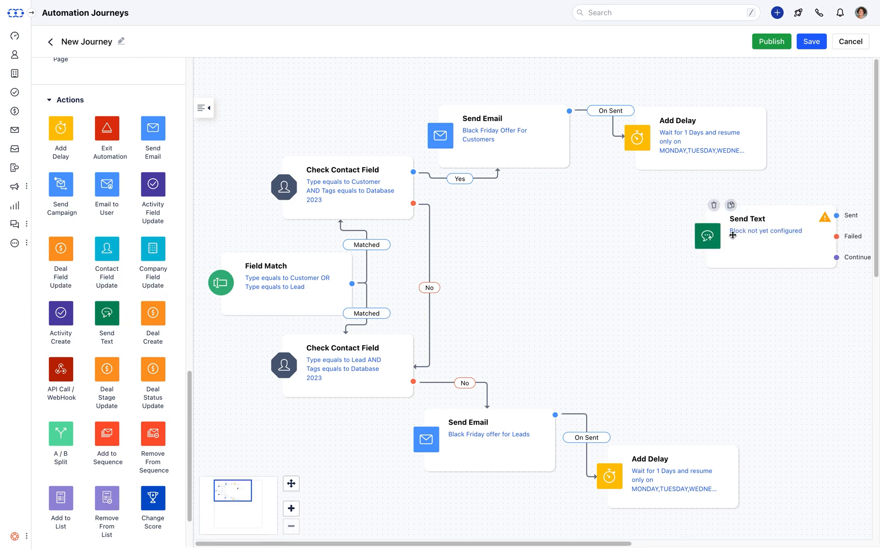
click(732, 234)
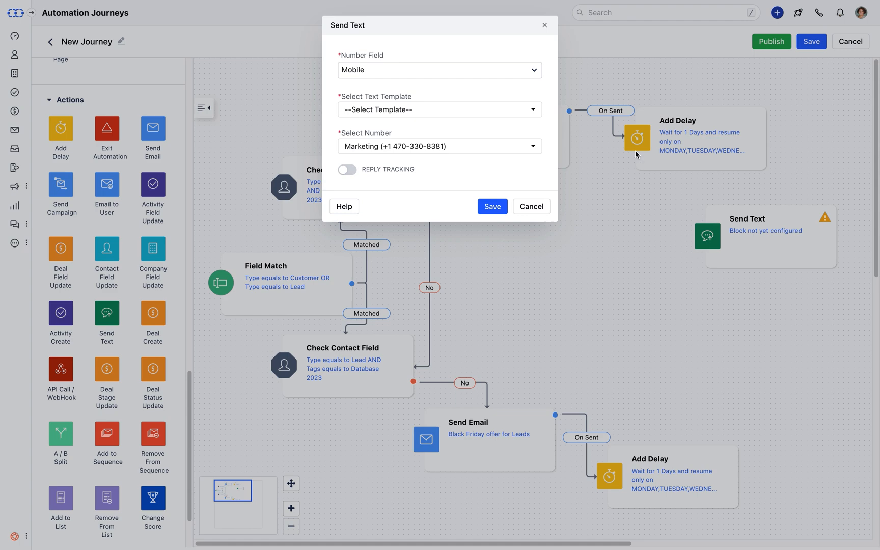
click(534, 74)
click(535, 72)
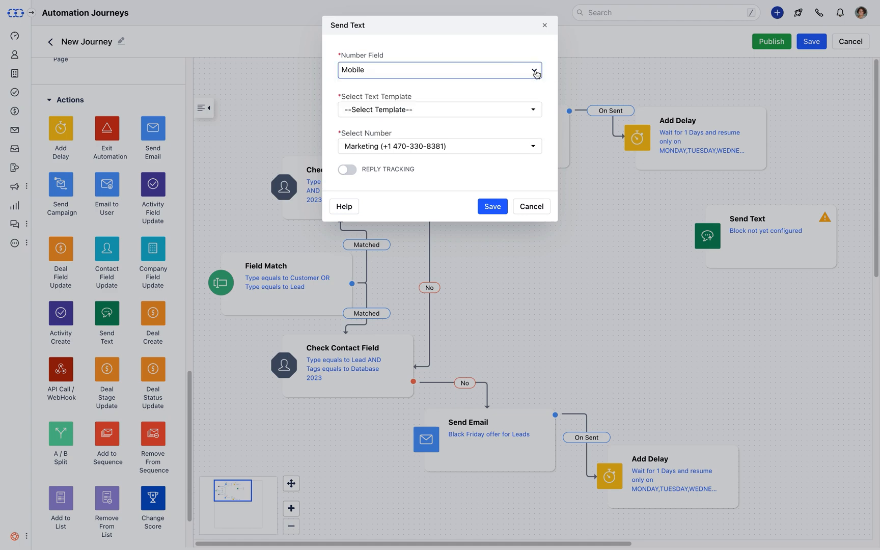
click(534, 113)
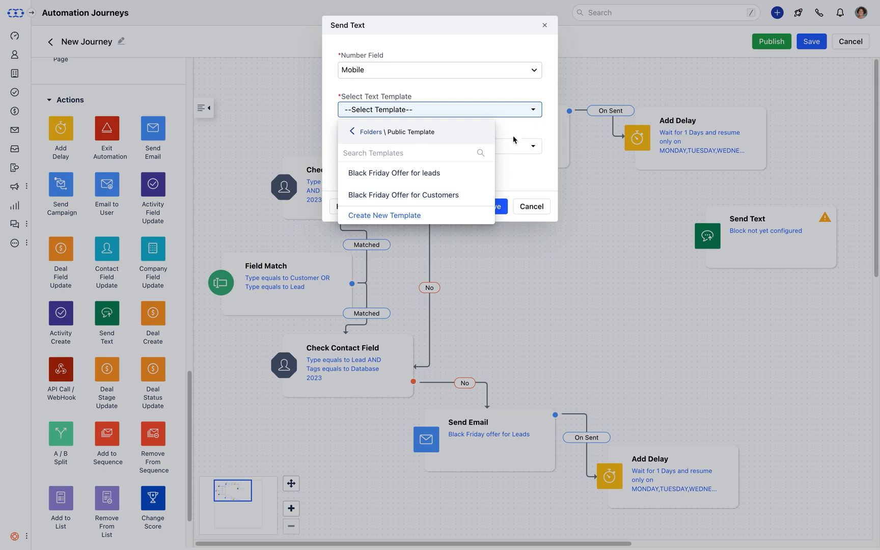
click(448, 202)
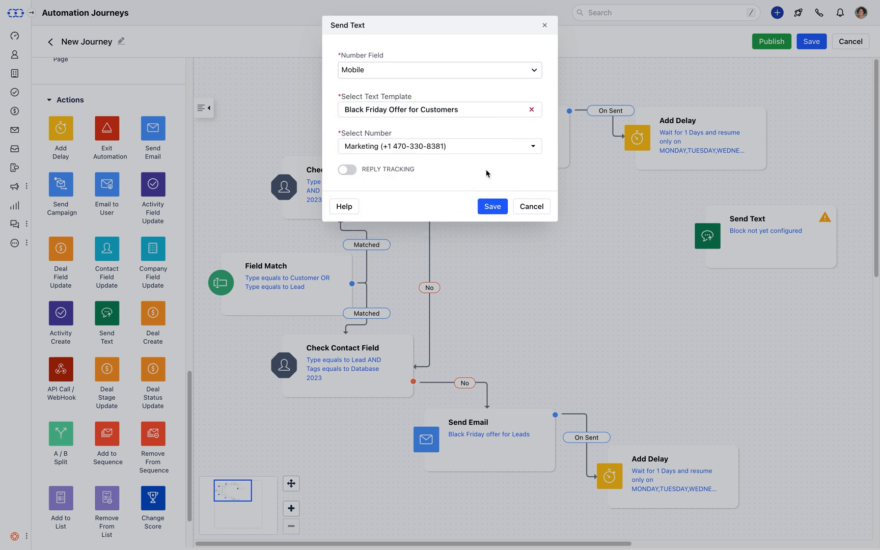
click(535, 145)
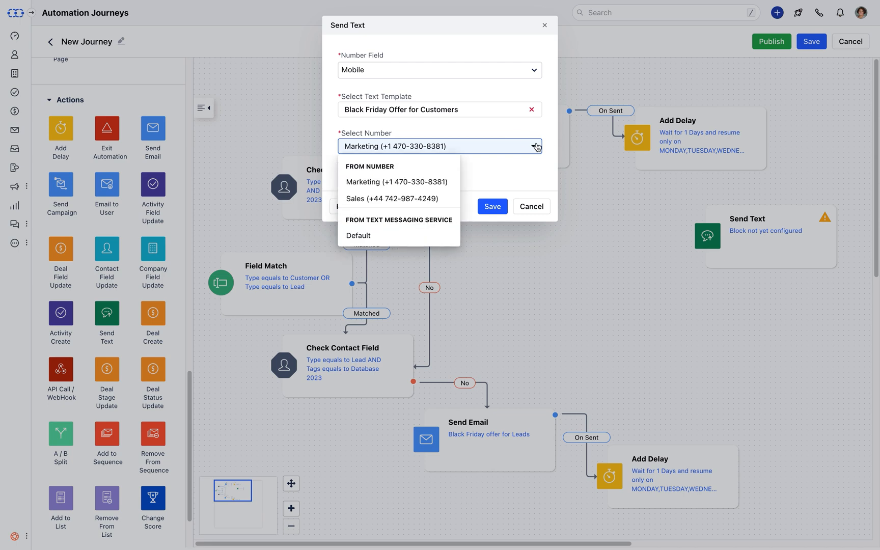
click(535, 146)
Turn on reply tracking with keywords STOP and INTERESTED and save the text step.
click(347, 170)
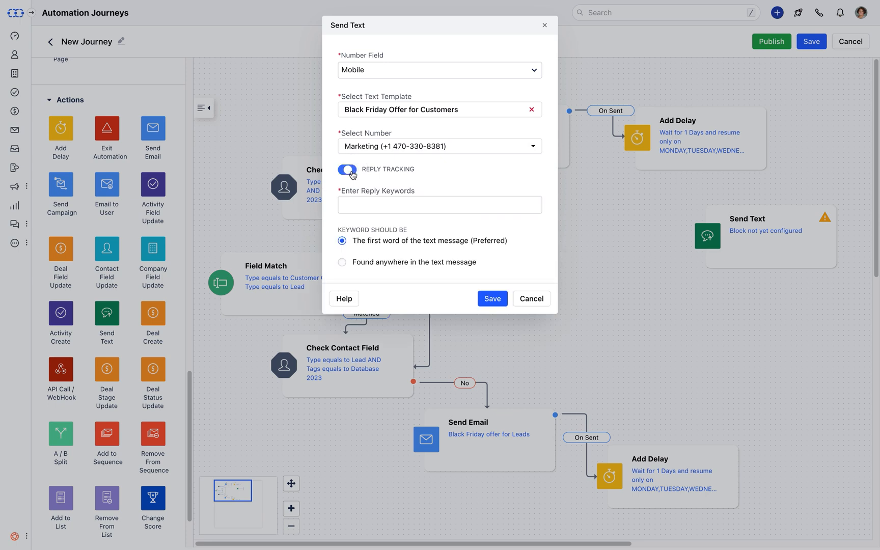
click(356, 205)
text(STOP)
key(Return)
text(INTERESTED)
key(Return)
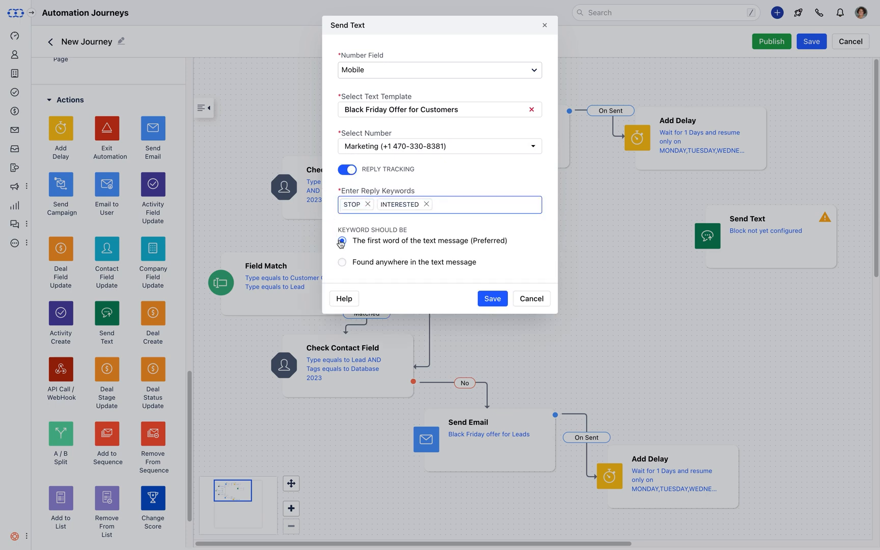
click(484, 307)
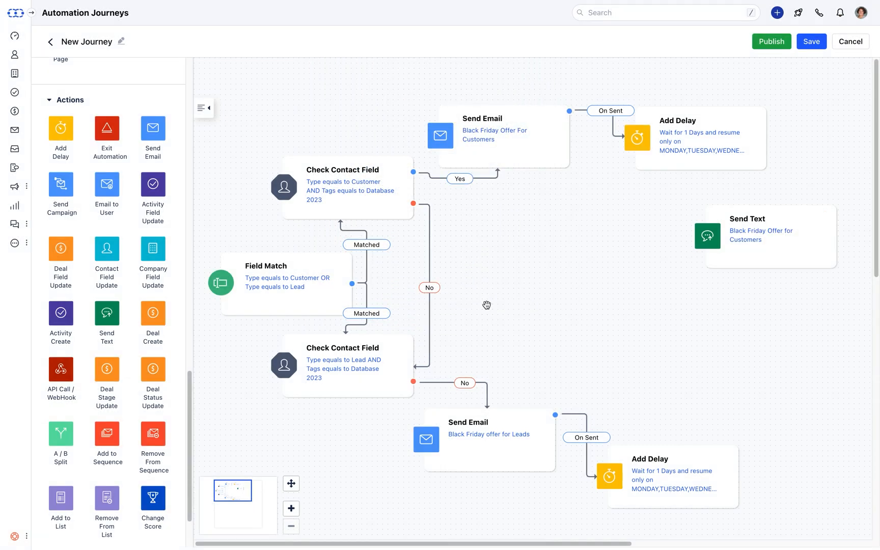
Copy the text step, link the upper delay to the customer text, and set the copy to leads template from Sales.
drag(731, 210, 715, 379)
drag(766, 138, 723, 220)
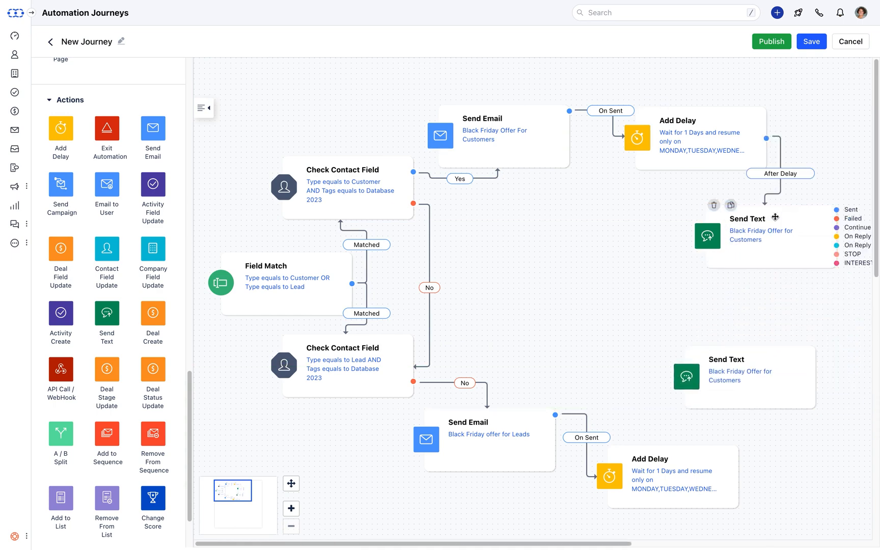
click(732, 378)
click(532, 140)
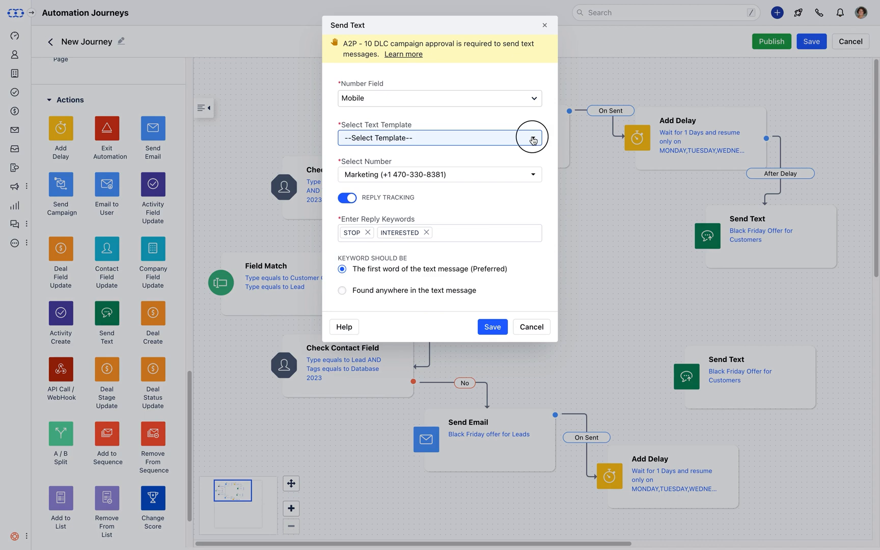
click(448, 205)
click(529, 174)
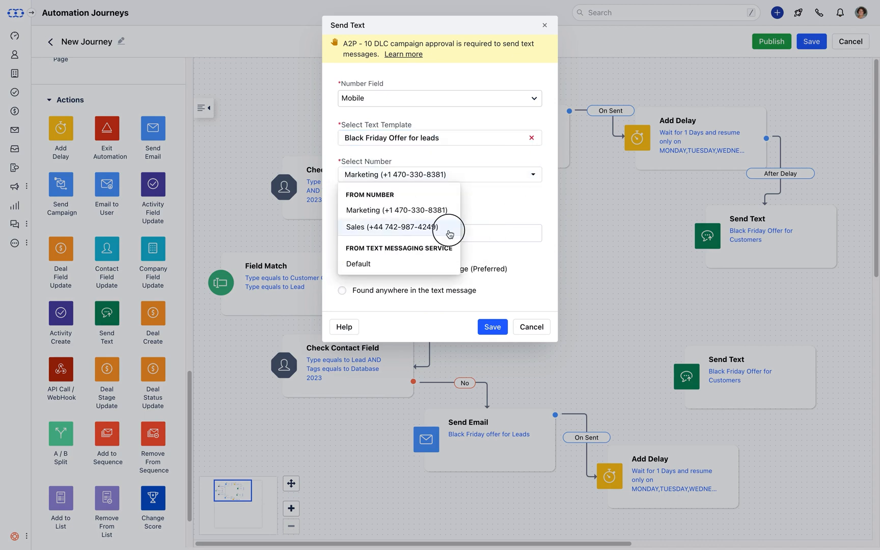
click(448, 227)
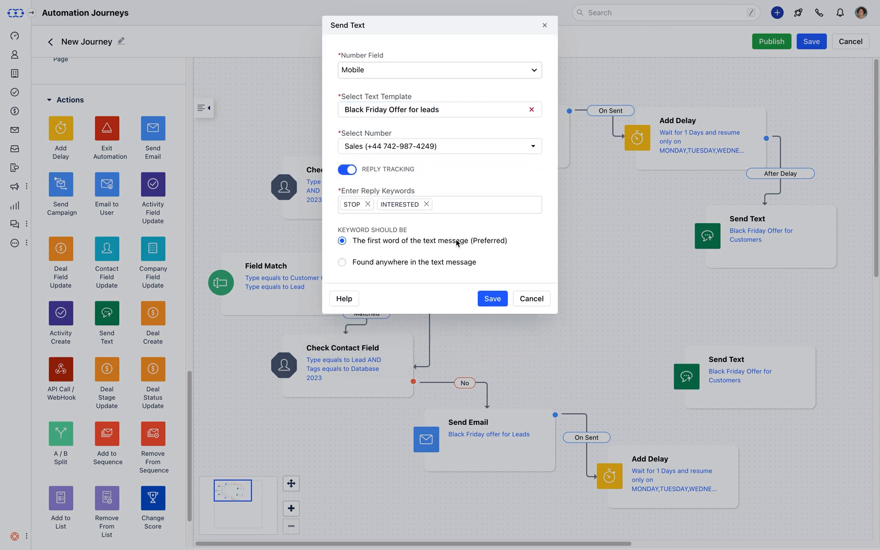
click(485, 305)
Link the lower delay to the leads text and route both texts to a new Exit Automation step.
drag(739, 476, 766, 401)
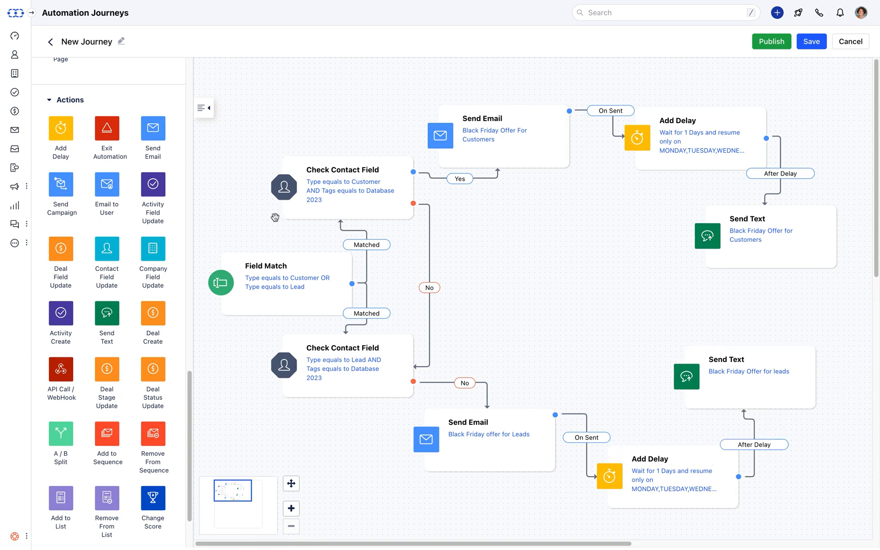
drag(107, 128, 570, 275)
drag(838, 210, 682, 291)
drag(815, 350, 677, 301)
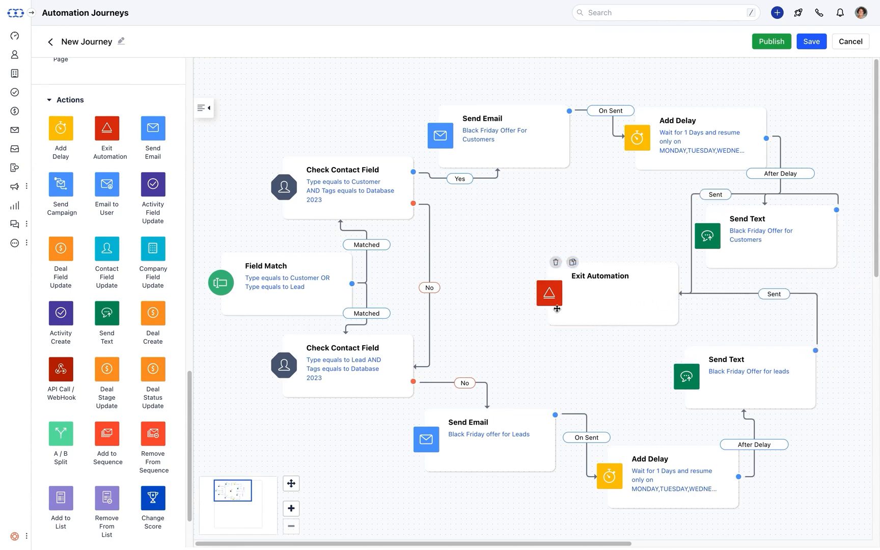
mouse_move(188, 405)
mouse_down()
mouse_move(218, 199)
mouse_move(222, 88)
mouse_up()
click(125, 143)
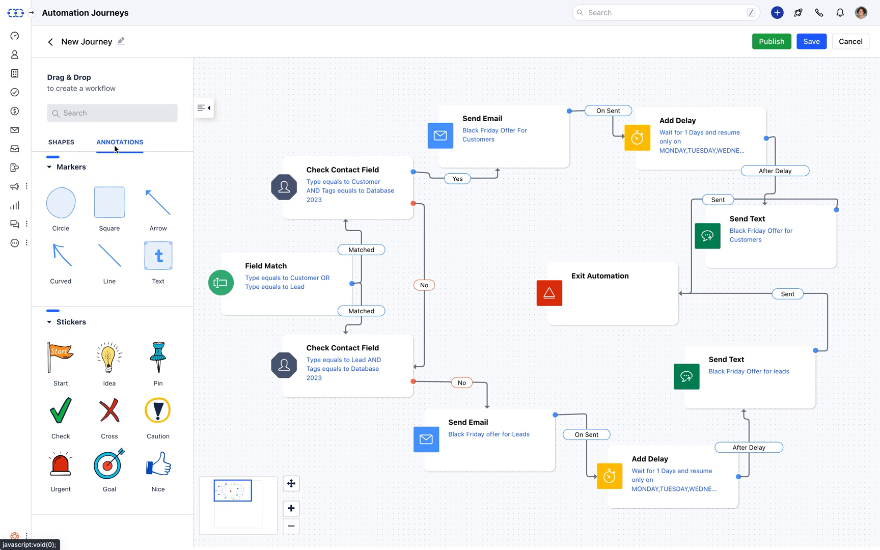
Place a pin sticker and a note at the canvas top-left: 'This Automation talks about how to set up a Campaign for Black Friday Offers'.
drag(159, 363, 242, 92)
mouse_move(169, 259)
mouse_down()
mouse_move(328, 104)
mouse_move(294, 89)
mouse_up()
text(This Automat)
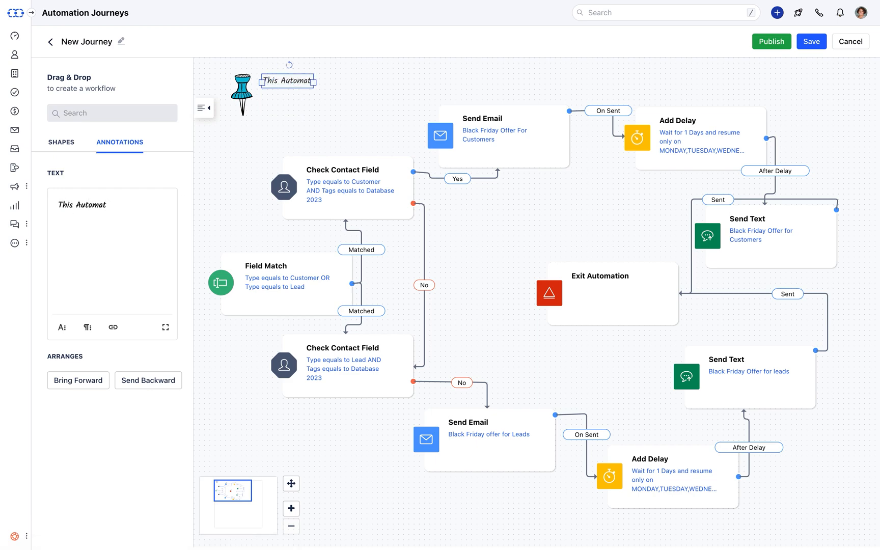
text(ion talks about how to set up a Campaign for Black Friday Offers)
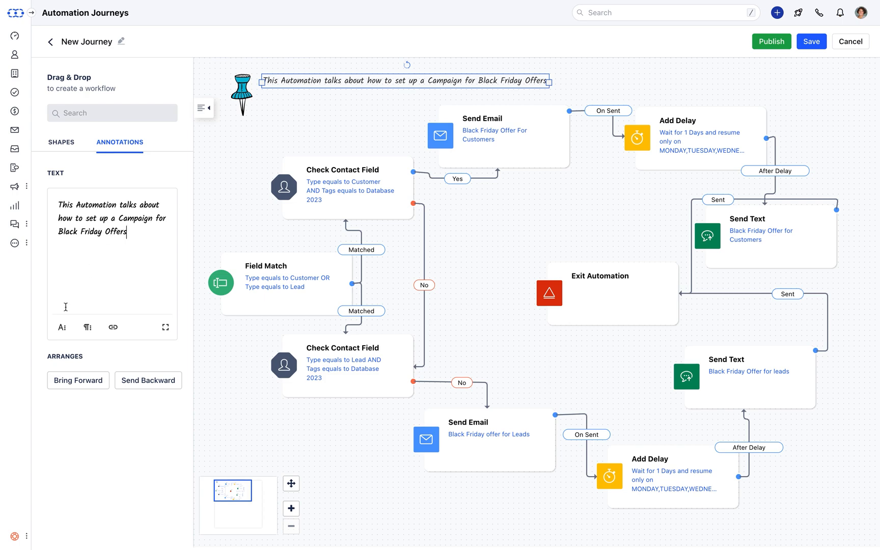
Browse the note's extra text formatting, alignment and list options, then go back to Annotations.
click(62, 331)
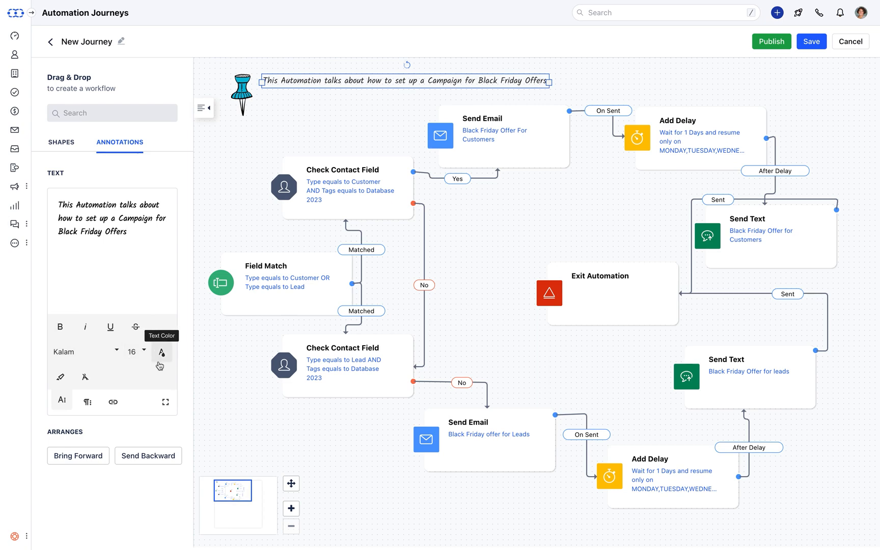
click(87, 402)
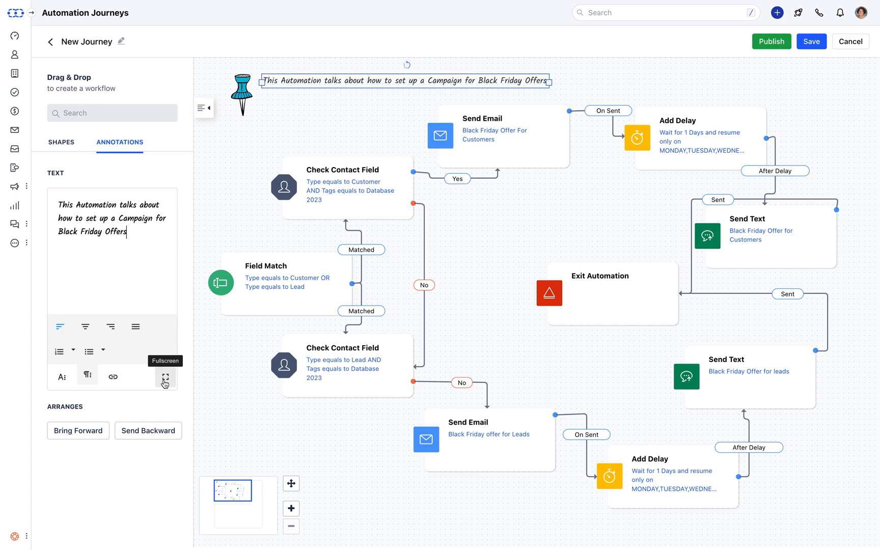
click(114, 153)
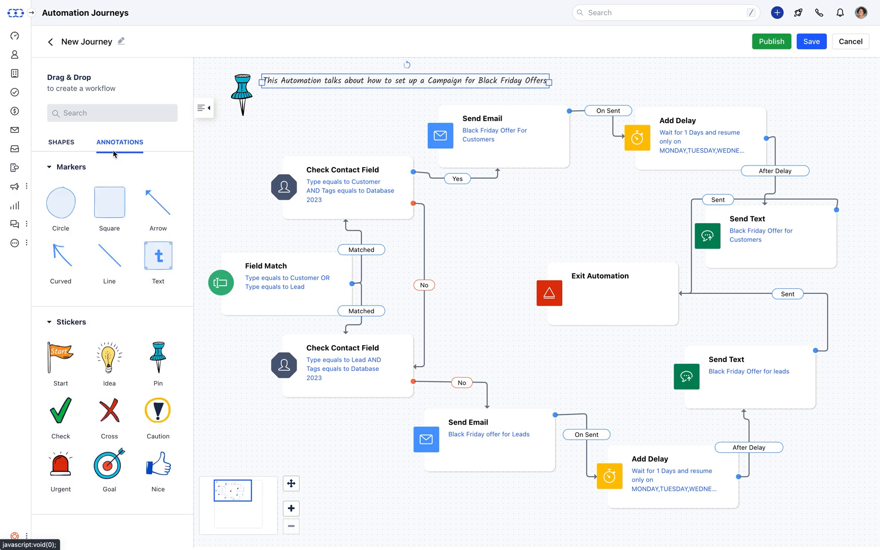
Add a rectangle with a coloured fill and border behind the note text.
mouse_move(111, 200)
mouse_down()
mouse_move(275, 71)
mouse_move(308, 84)
mouse_move(548, 84)
mouse_up()
click(138, 196)
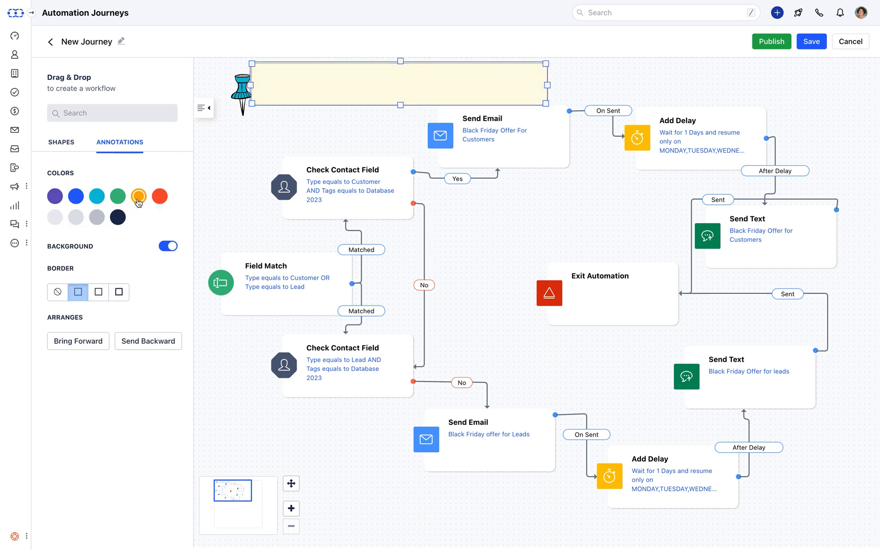
click(99, 294)
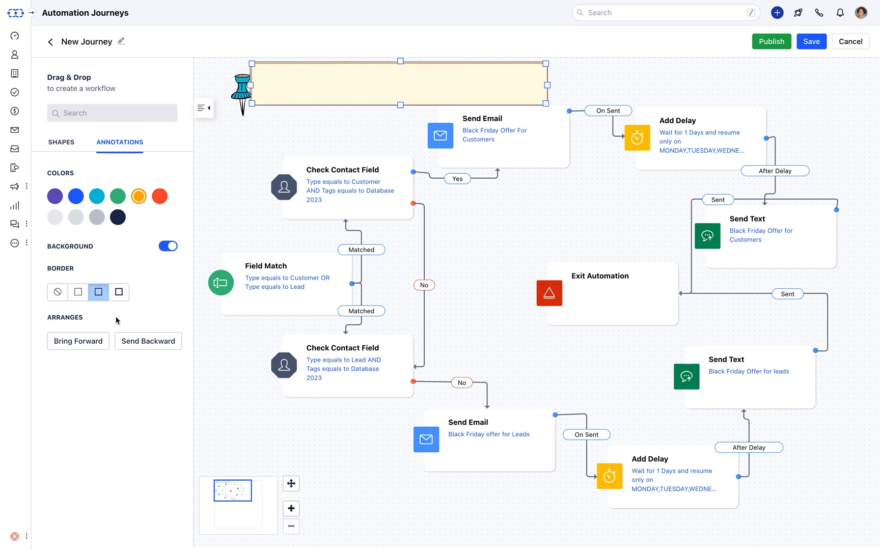
click(131, 347)
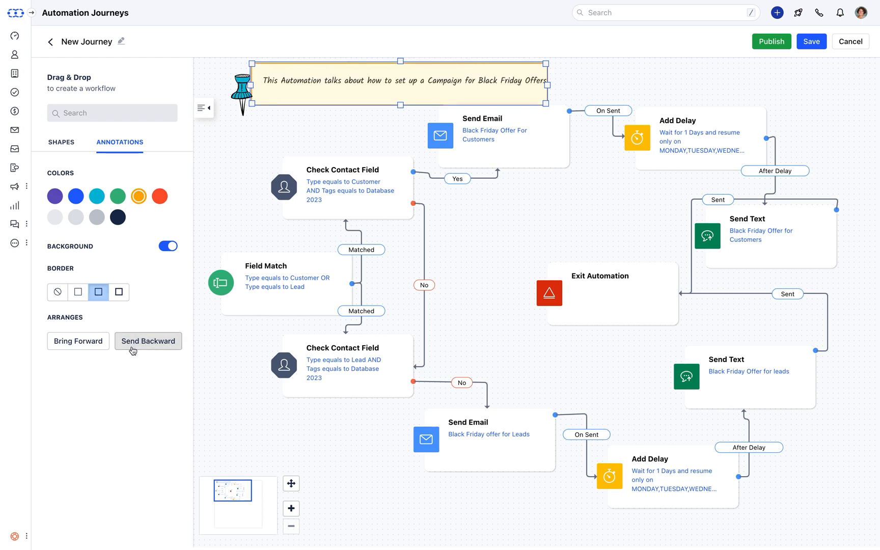
Align and shorten the rectangle around the note, then save the journey.
drag(251, 86, 269, 92)
drag(406, 106, 407, 68)
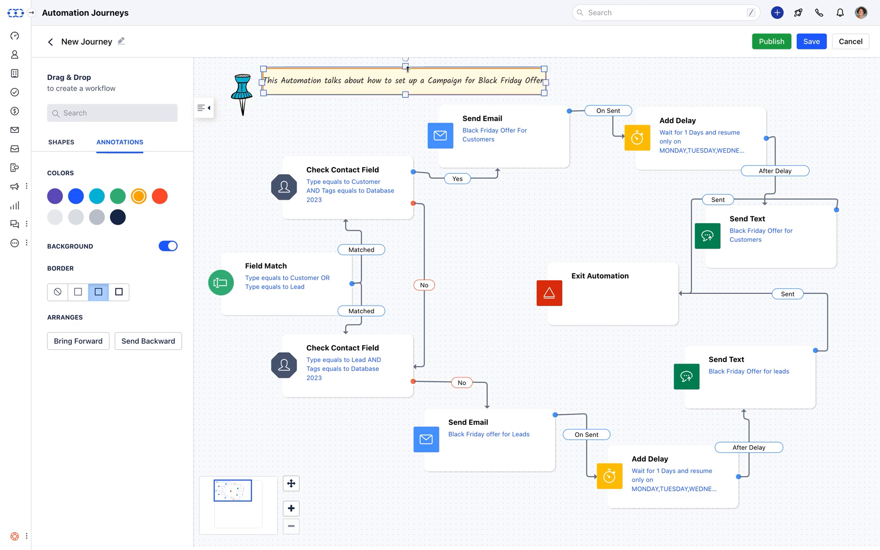
click(566, 60)
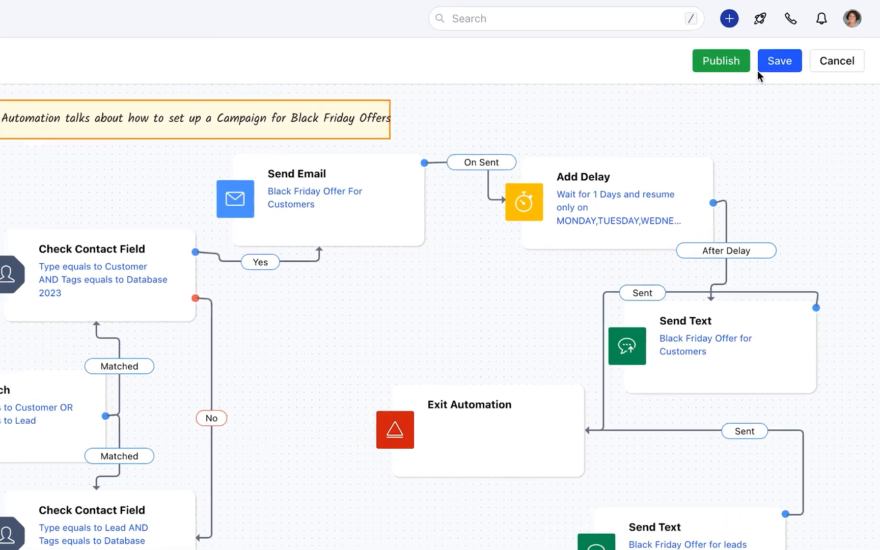
click(777, 68)
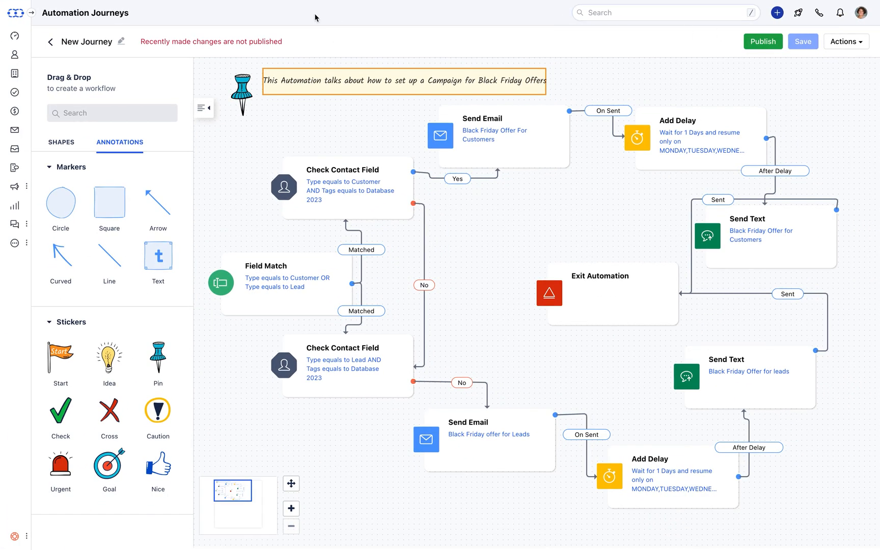
Rename the journey to 'Black Friday Offer', file it in the New Offers folder, and publish it.
click(121, 41)
triple_click(147, 77)
text(Black Friday Offer)
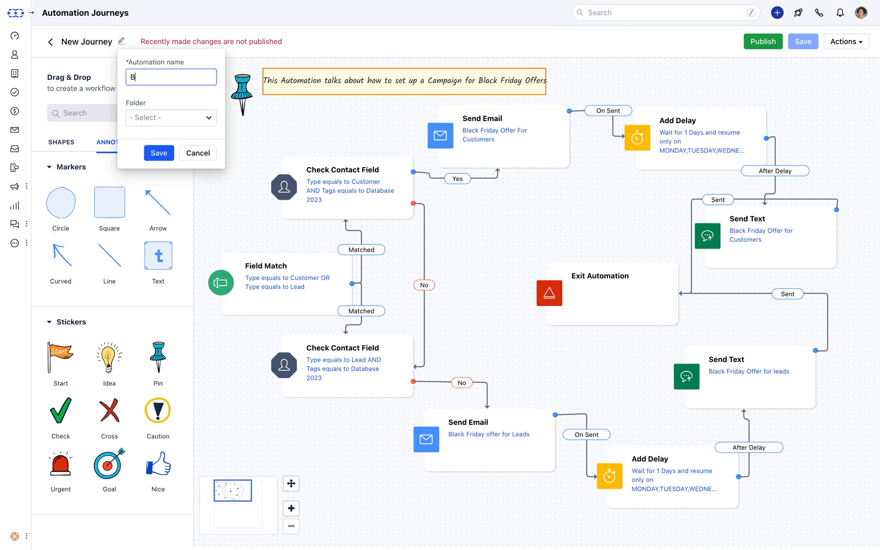
click(211, 120)
click(194, 151)
click(162, 154)
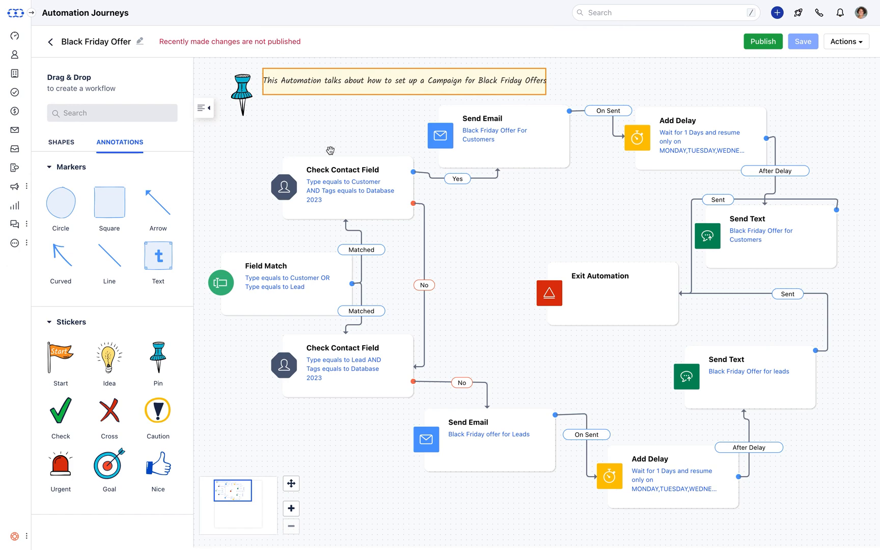
click(749, 48)
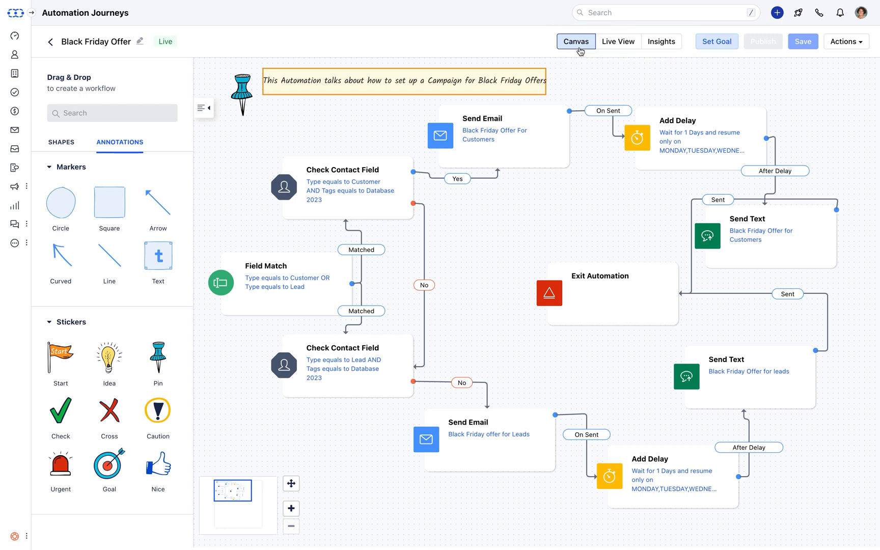
Check the Live View step counts, then view Insights showing 85 enrolled, 76 finished, 9 errors.
click(619, 42)
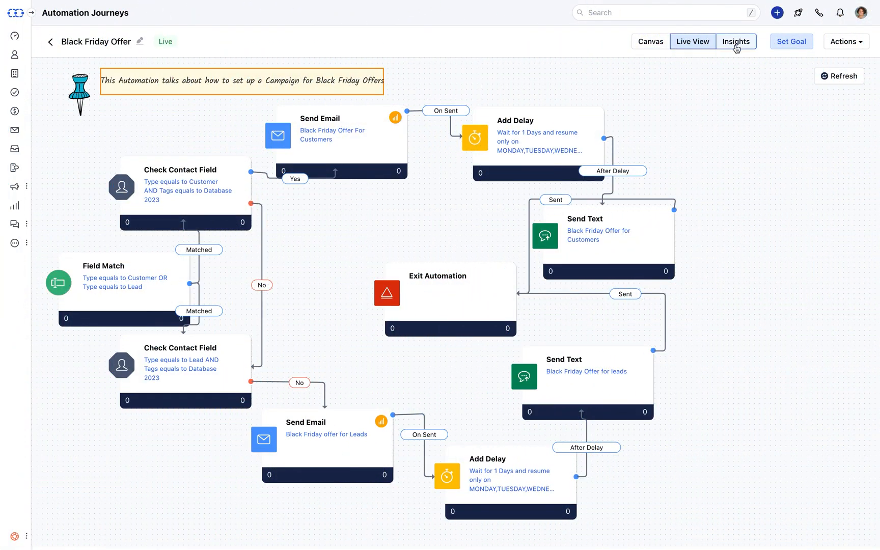
click(736, 45)
mouse_move(877, 208)
mouse_down()
mouse_move(874, 497)
mouse_move(829, 102)
mouse_up()
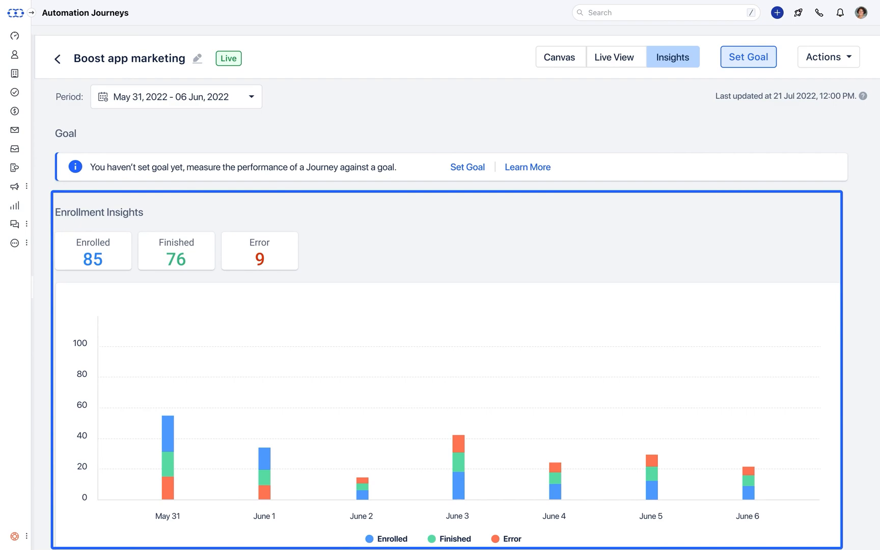
scroll(448, 314, down, 9)
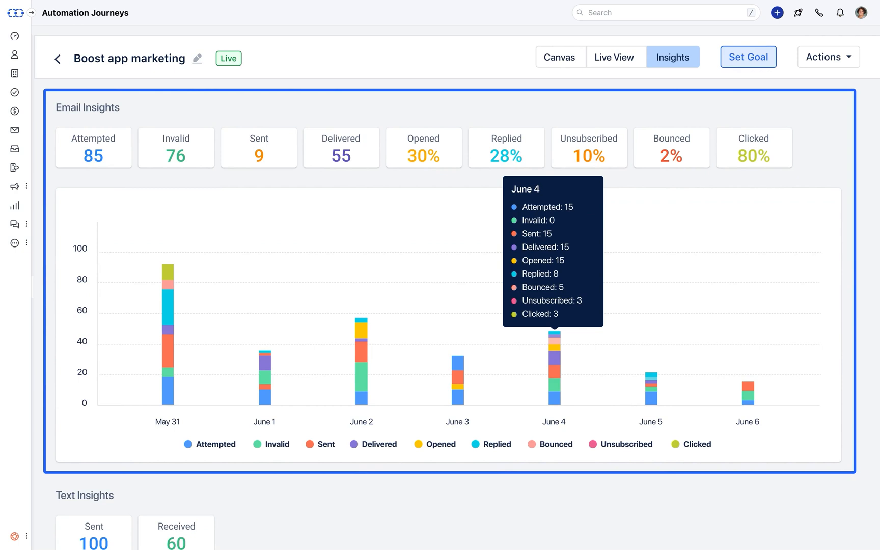
scroll(448, 315, down, 6)
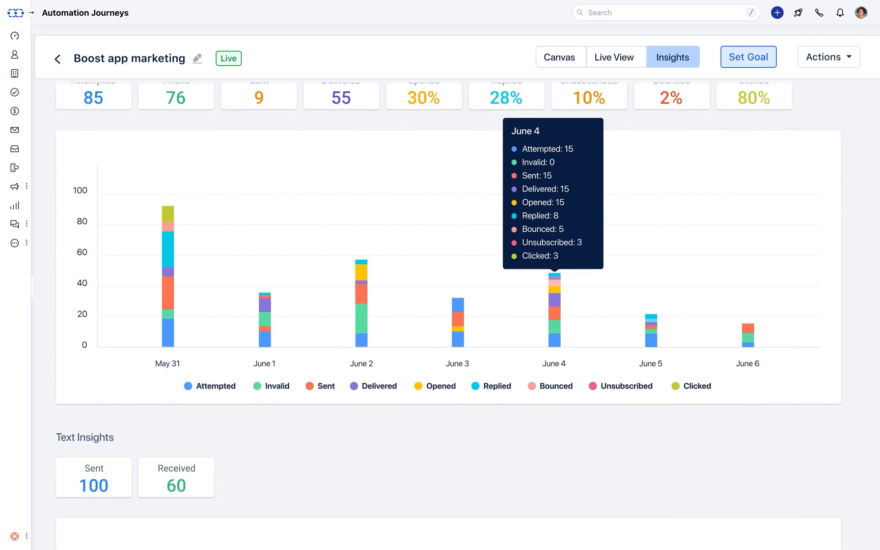
scroll(448, 314, down, 2)
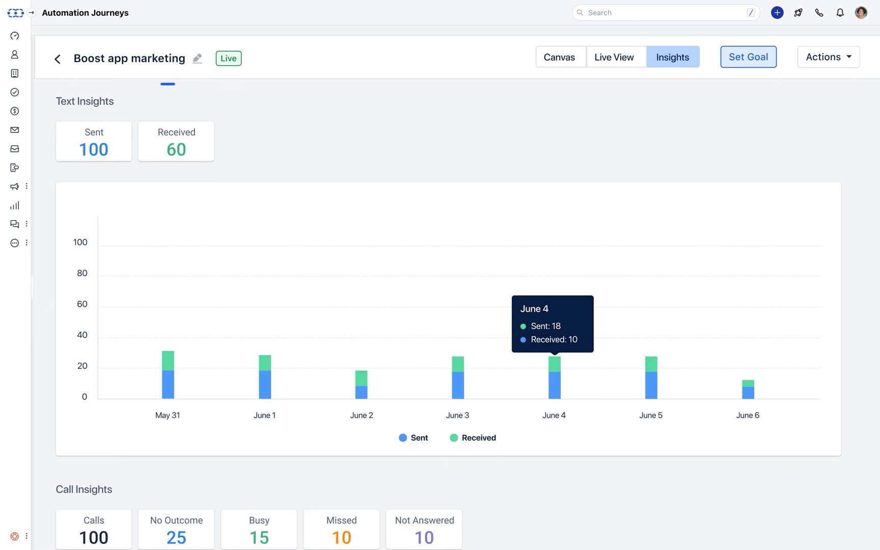
scroll(448, 305, down, 4)
scroll(448, 305, down, 5)
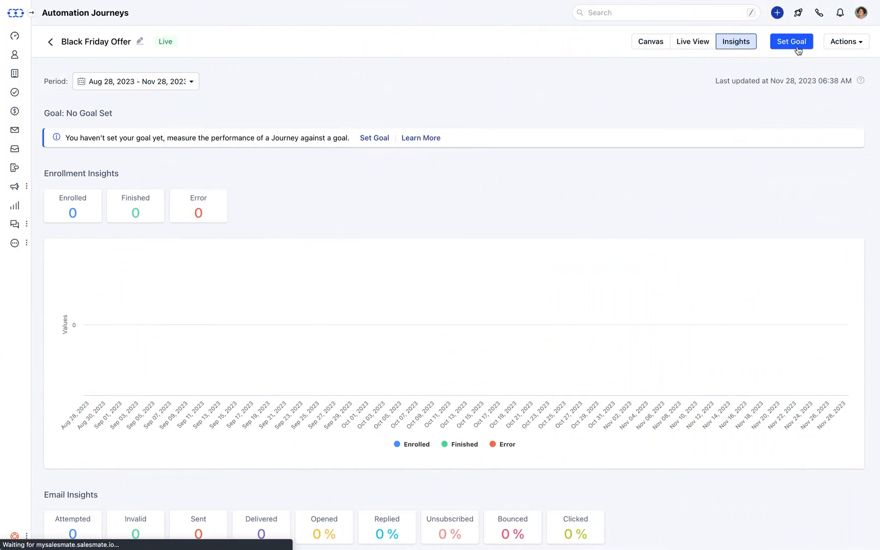
Start a goal named 'Convert Leads to the Customers' lasting 1 days with Exit Record on.
click(792, 41)
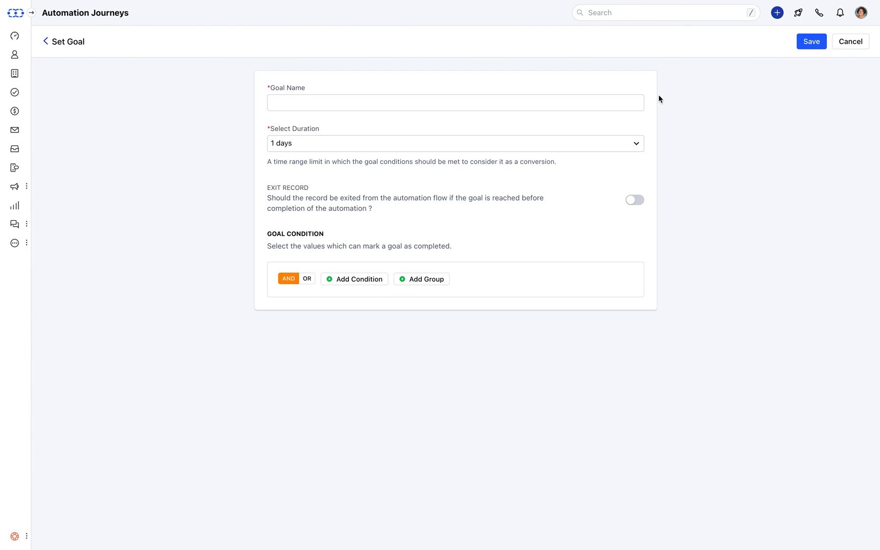
click(632, 101)
text(Convert Leads to the Customers)
click(638, 144)
click(638, 146)
click(637, 202)
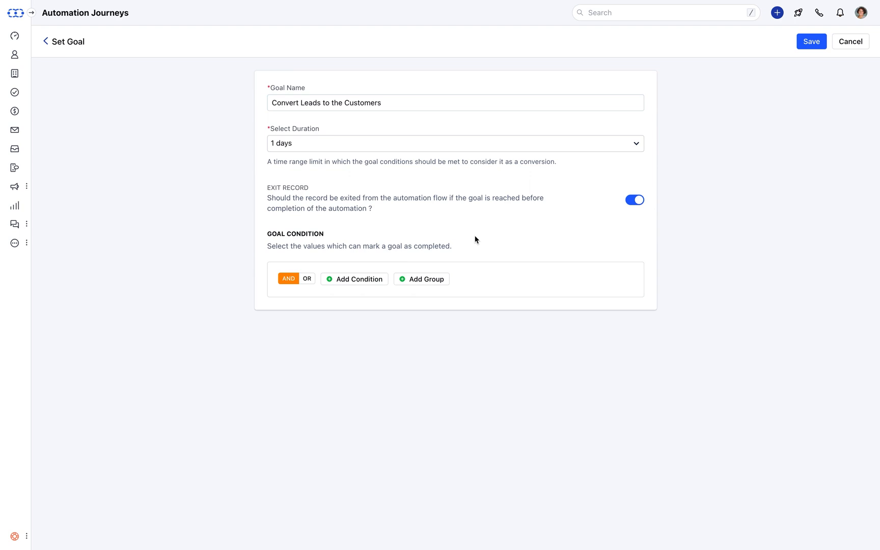
Add the goal condition Type equals Lead, save the goal, and return to insights.
click(370, 283)
click(367, 304)
text(ty)
click(359, 363)
click(546, 309)
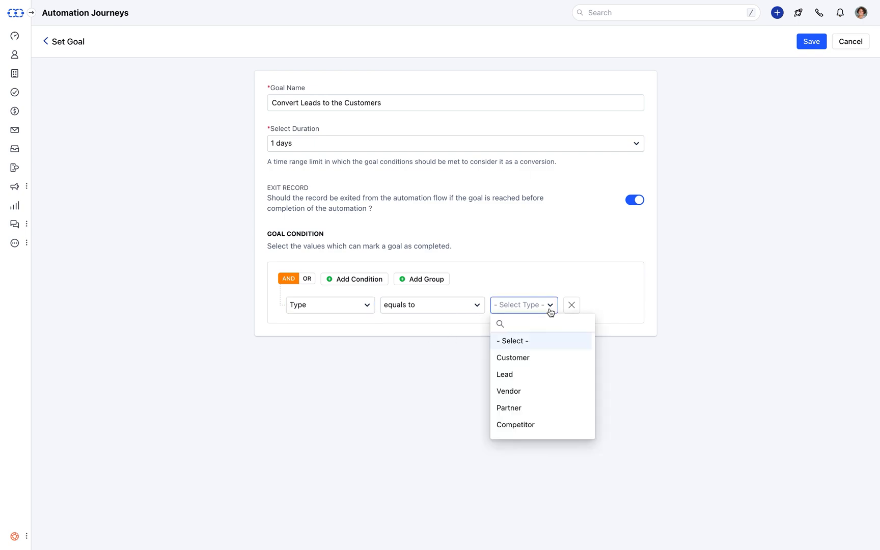
click(529, 376)
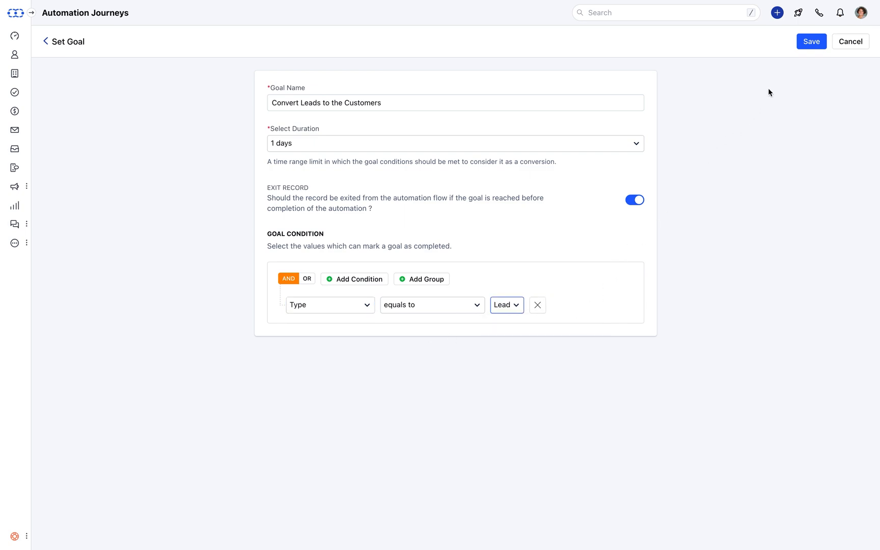
click(799, 47)
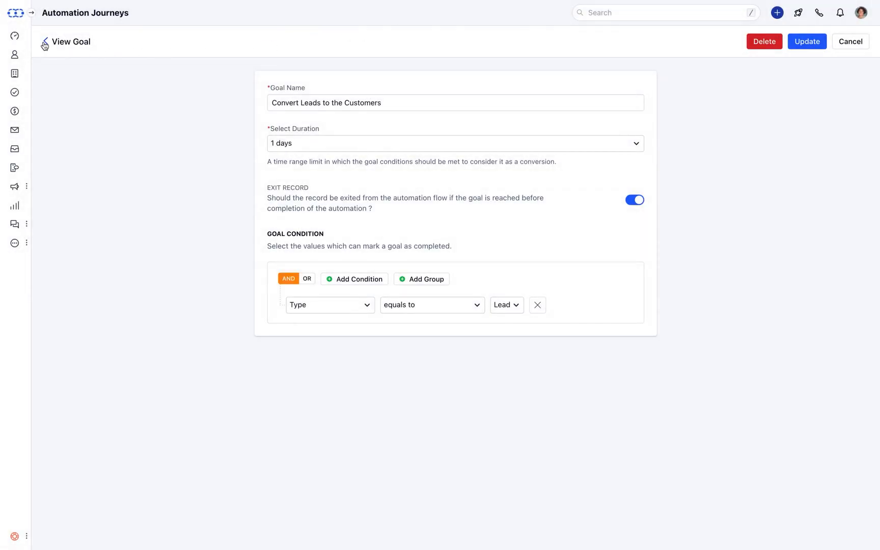
click(46, 42)
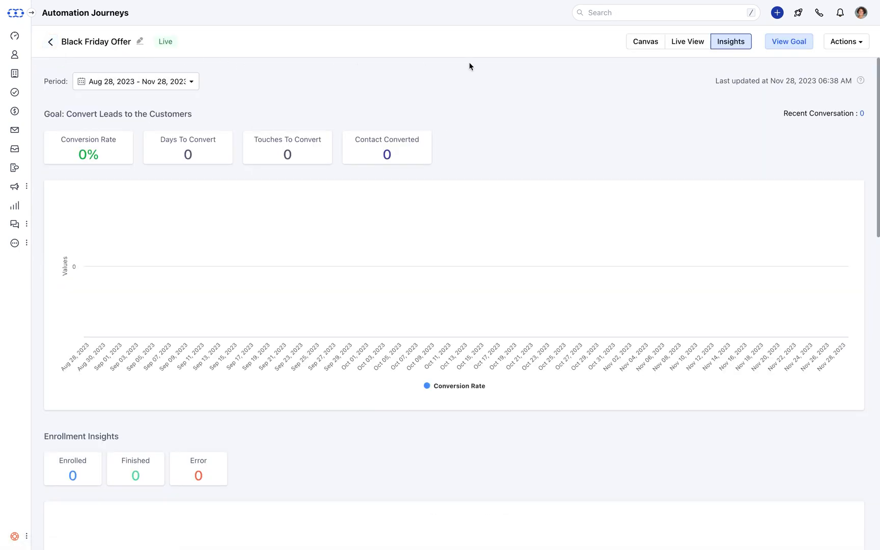
Review the empty Automation Logs for Black Friday Offer, then go back to the journeys list.
click(855, 43)
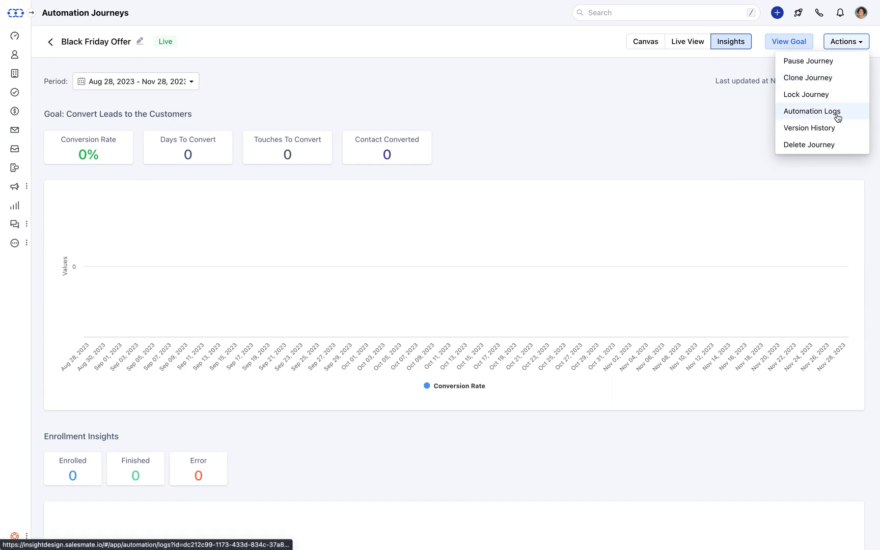
click(837, 132)
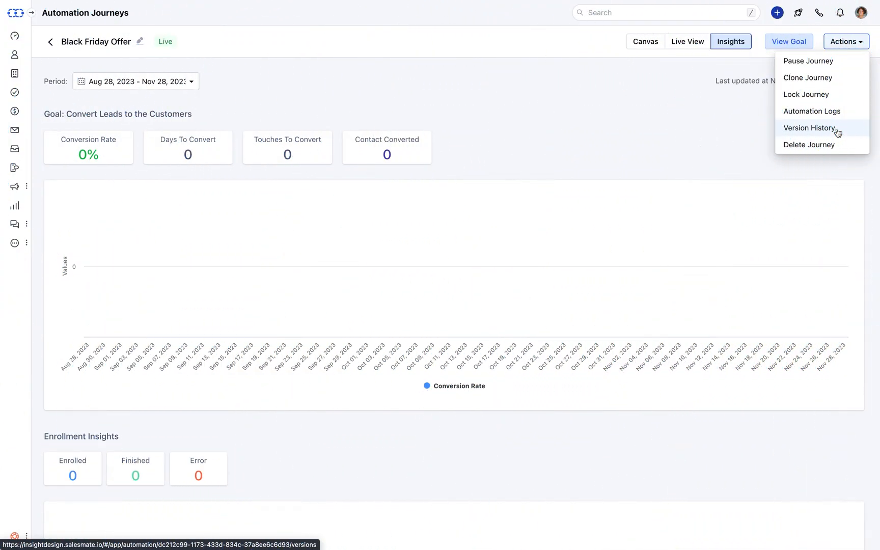
click(841, 119)
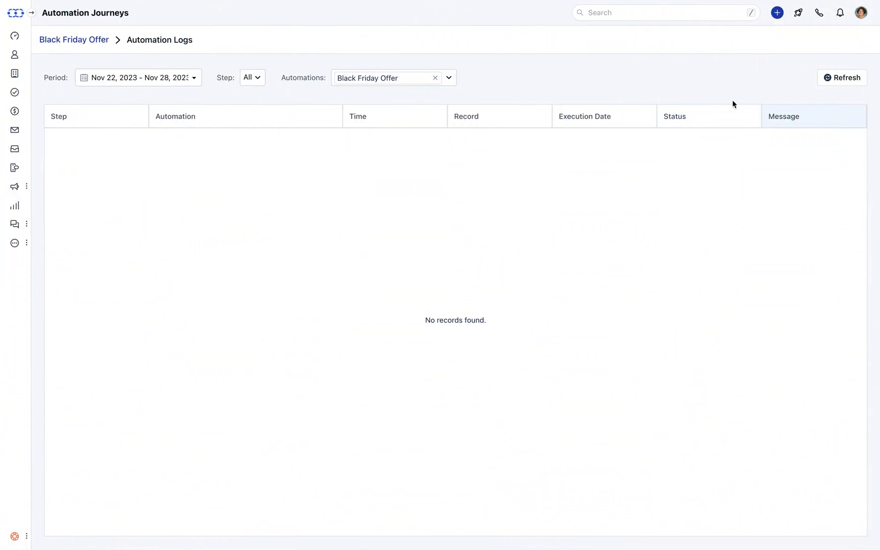
click(91, 46)
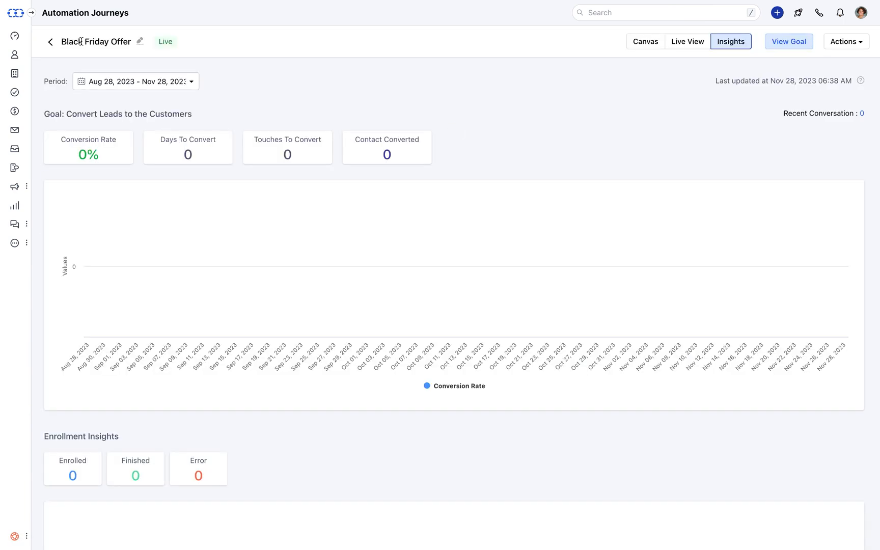
click(50, 42)
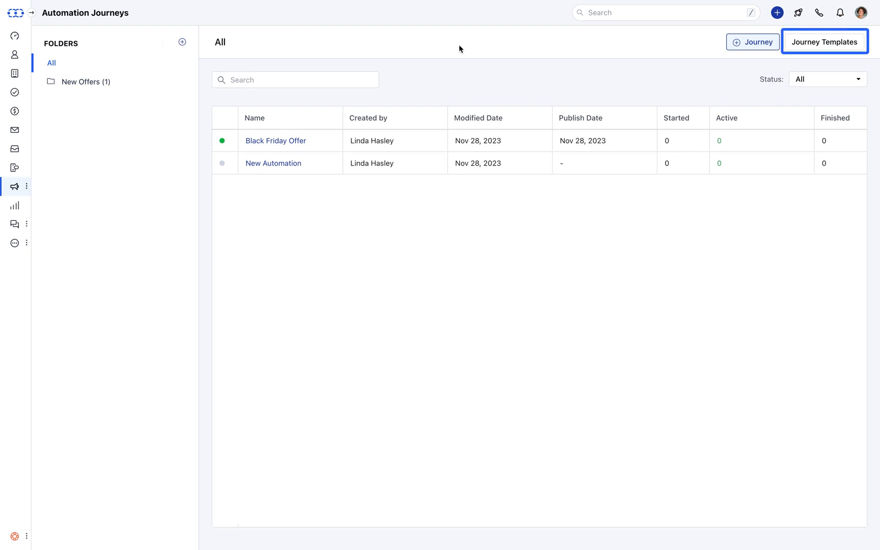
Preview the Percentage based commission model template in the Journey Templates gallery.
click(799, 46)
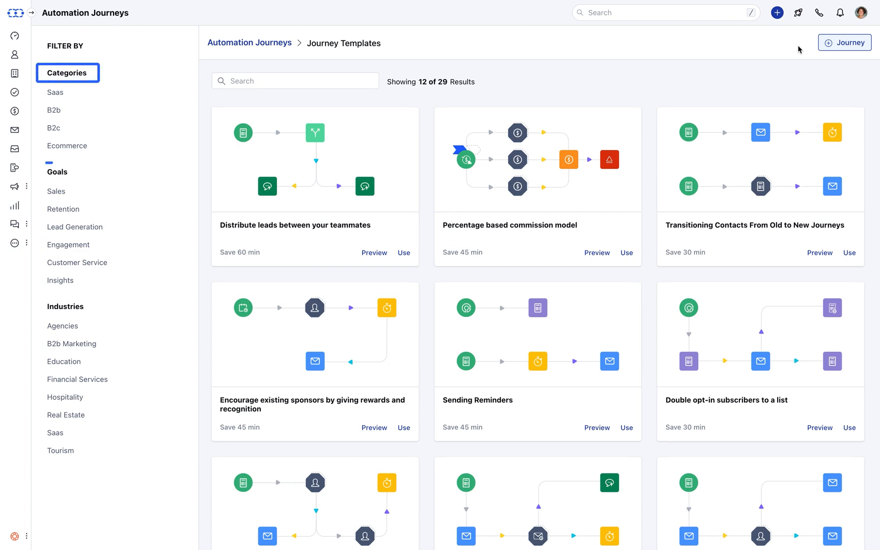
click(598, 253)
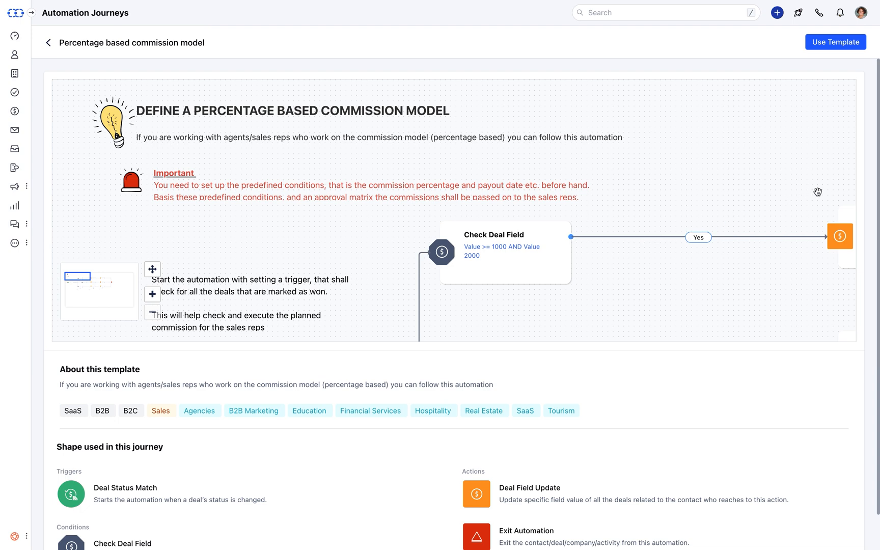